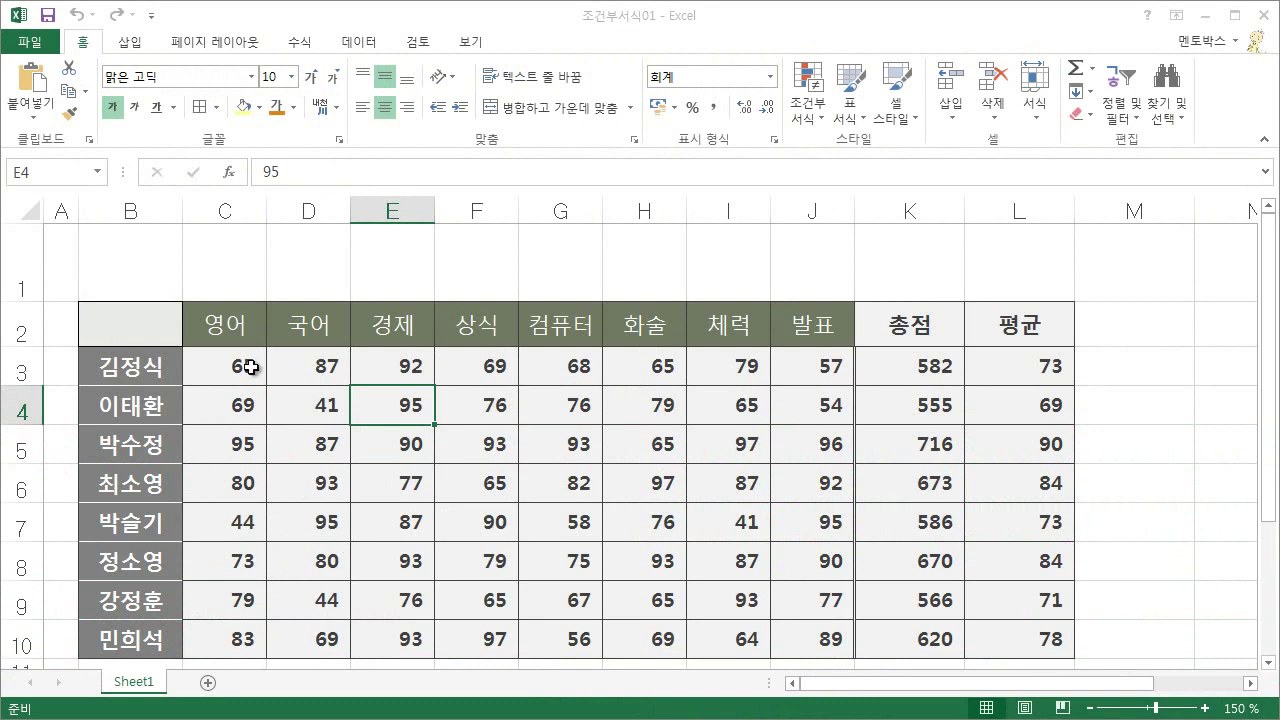
# Step: Apply orange Solid Fill data bars to the 영어 column range C3:C10
pyautogui.moveTo(238, 368); pyautogui.dragTo(239, 633)
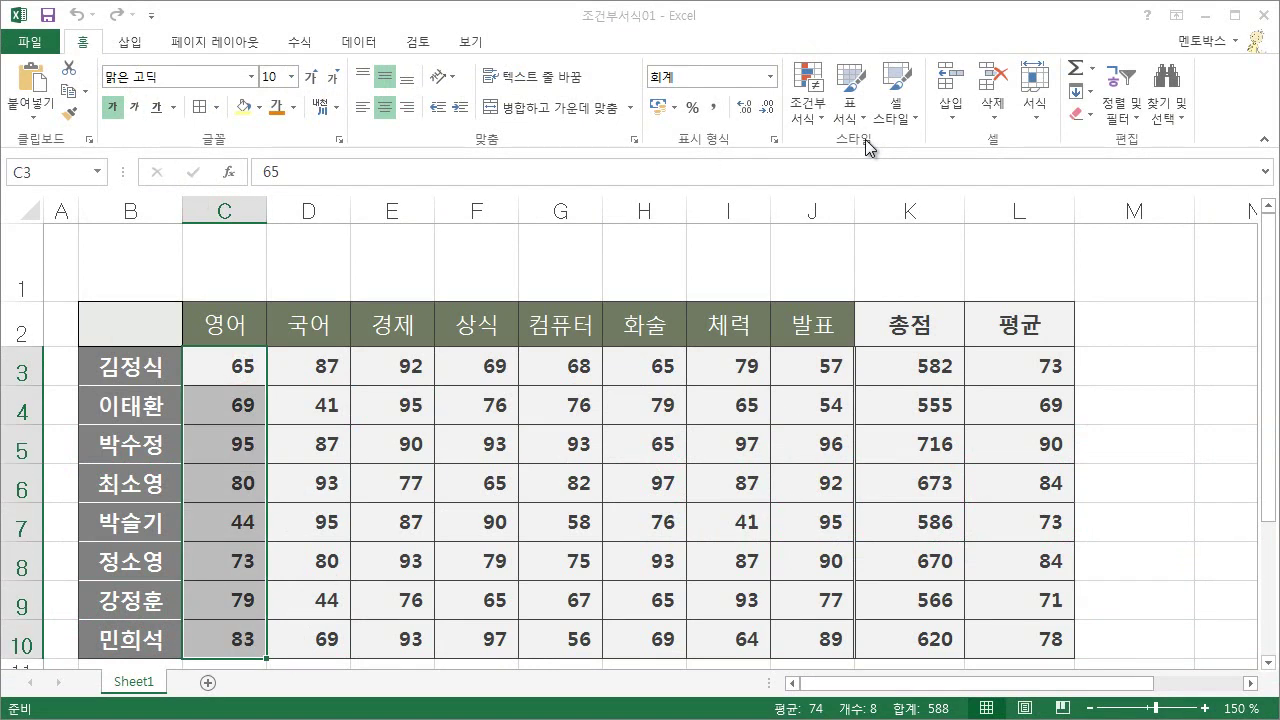
pyautogui.click(820, 122)
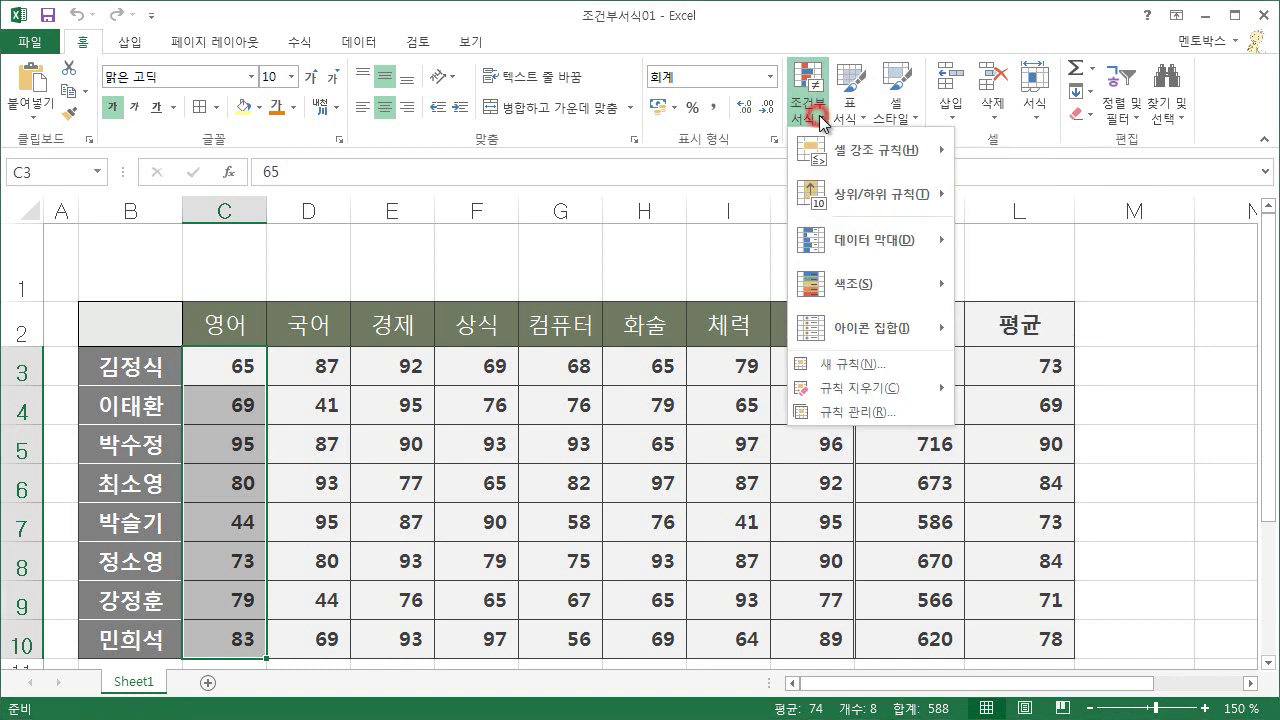
pyautogui.moveTo(840, 240)
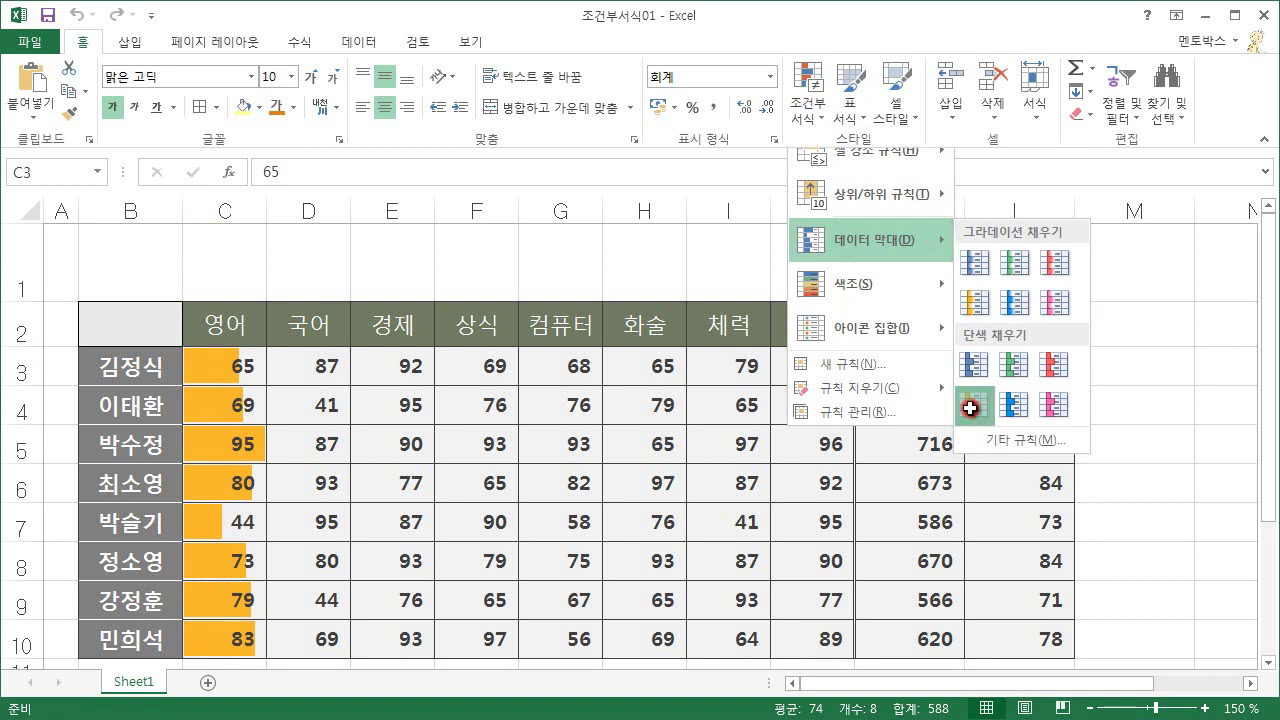
pyautogui.click(973, 410)
pyautogui.click(491, 469)
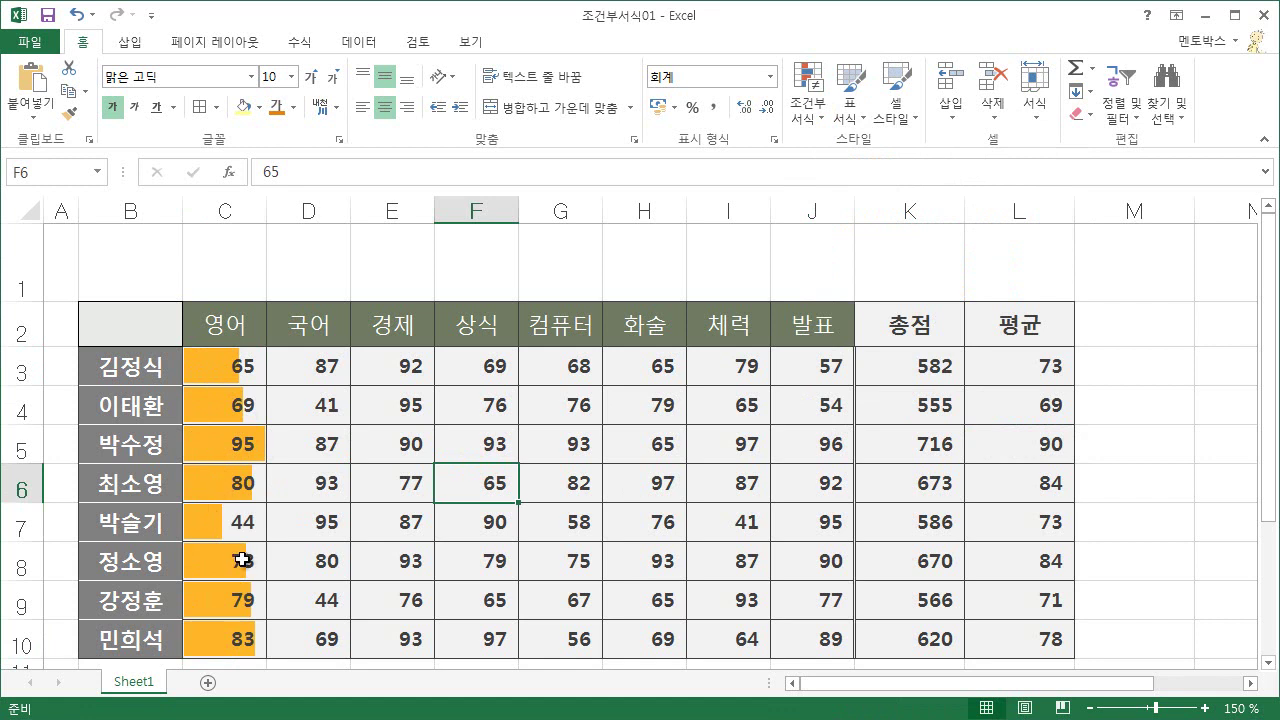
# Step: Change C6 to 60, then to 20, so the row total recalculates to 613 and the average to 77
pyautogui.click(241, 487)
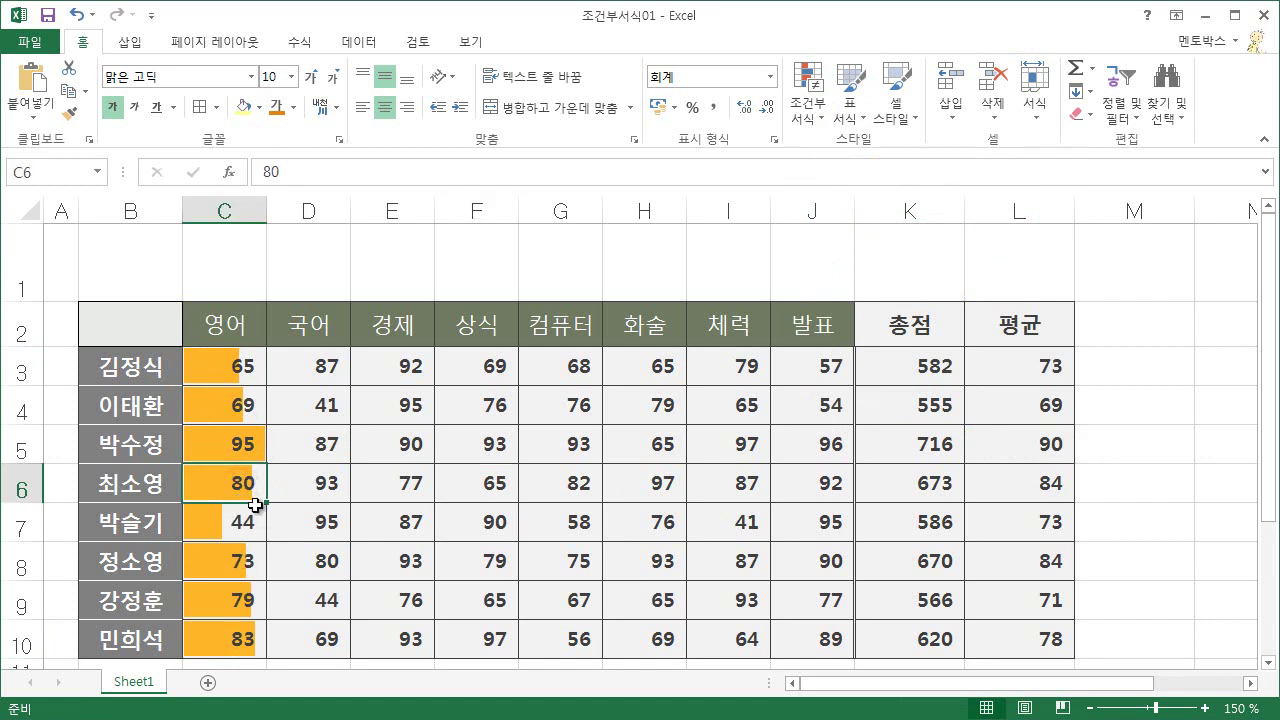
pyautogui.write('60')
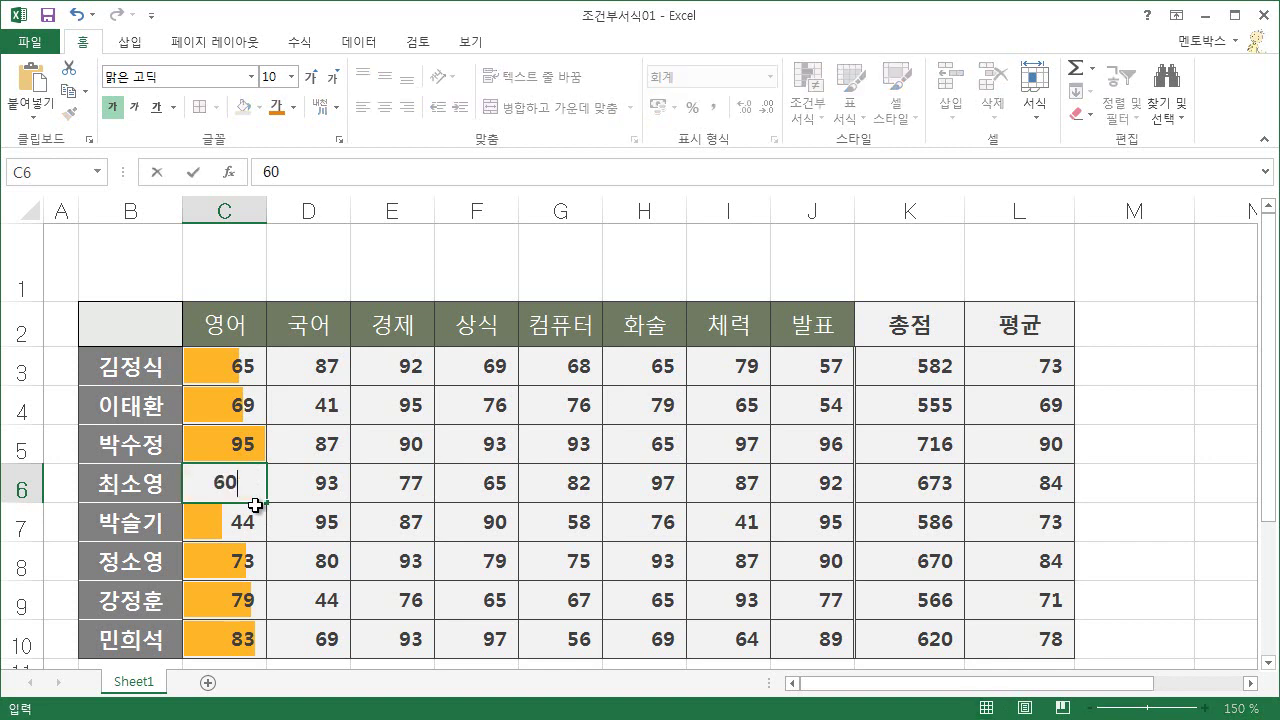
pyautogui.press('Return')
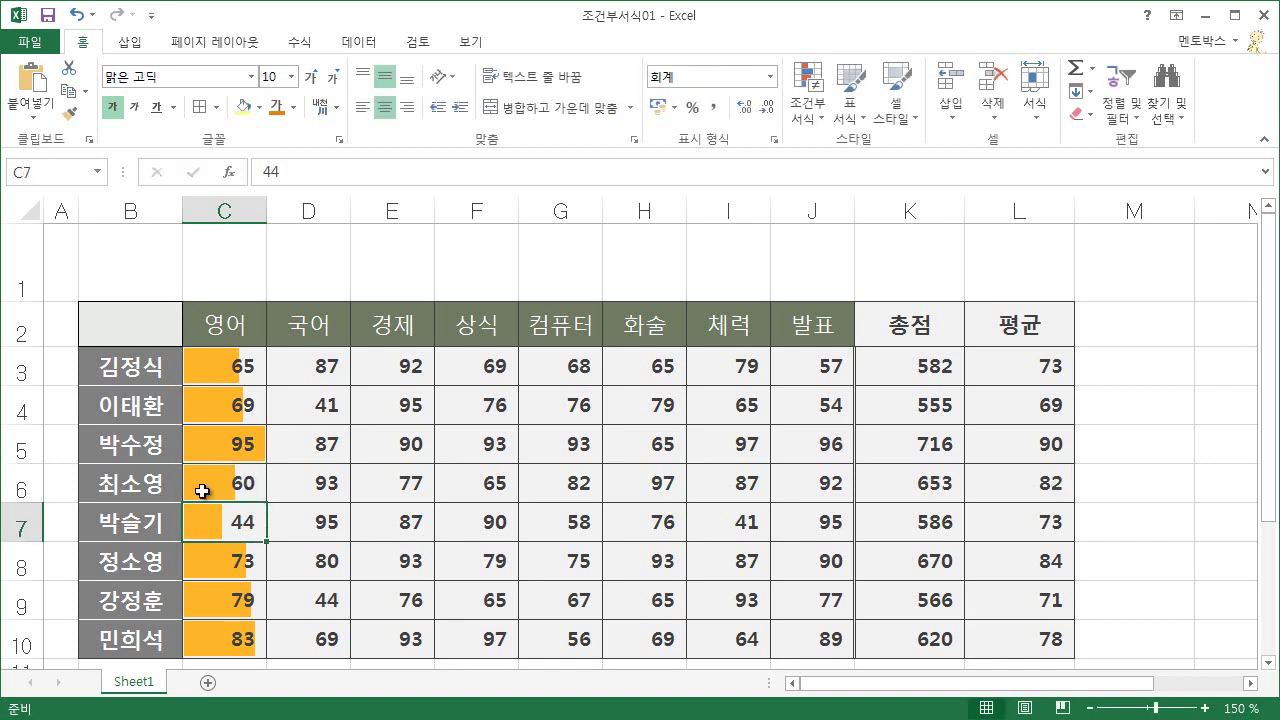
pyautogui.click(249, 480)
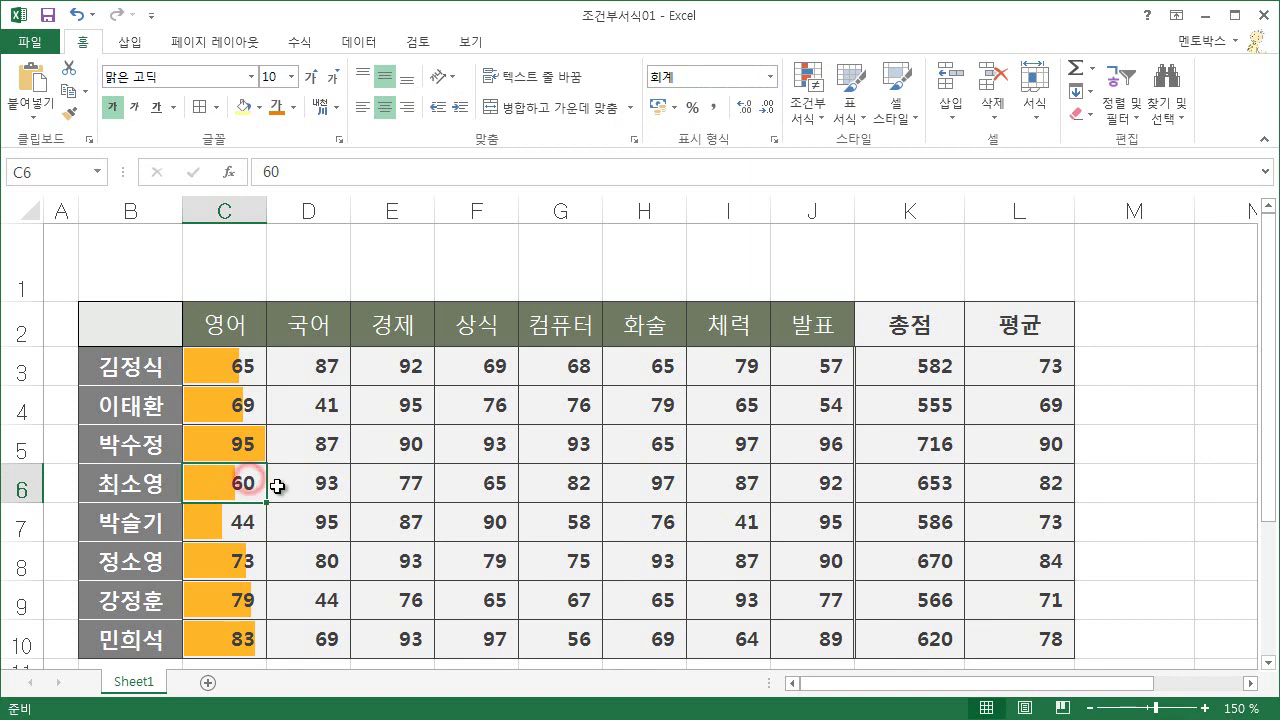
pyautogui.write('20')
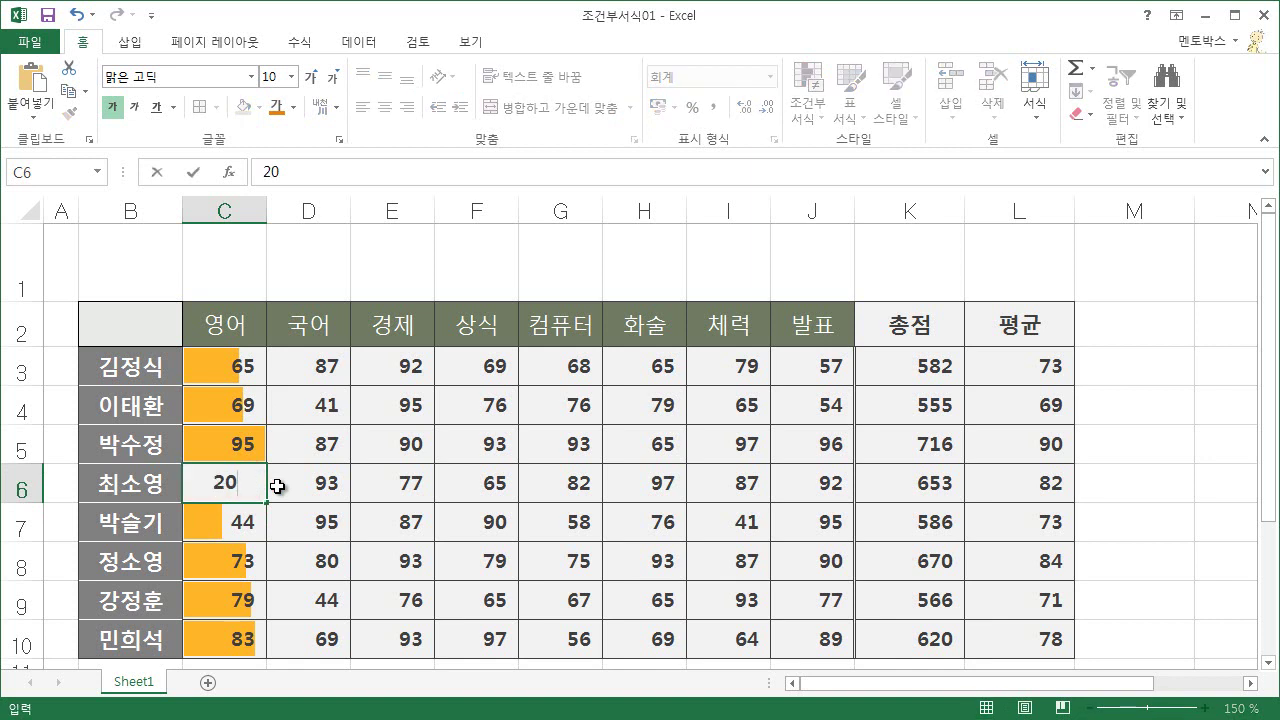
pyautogui.press('Return')
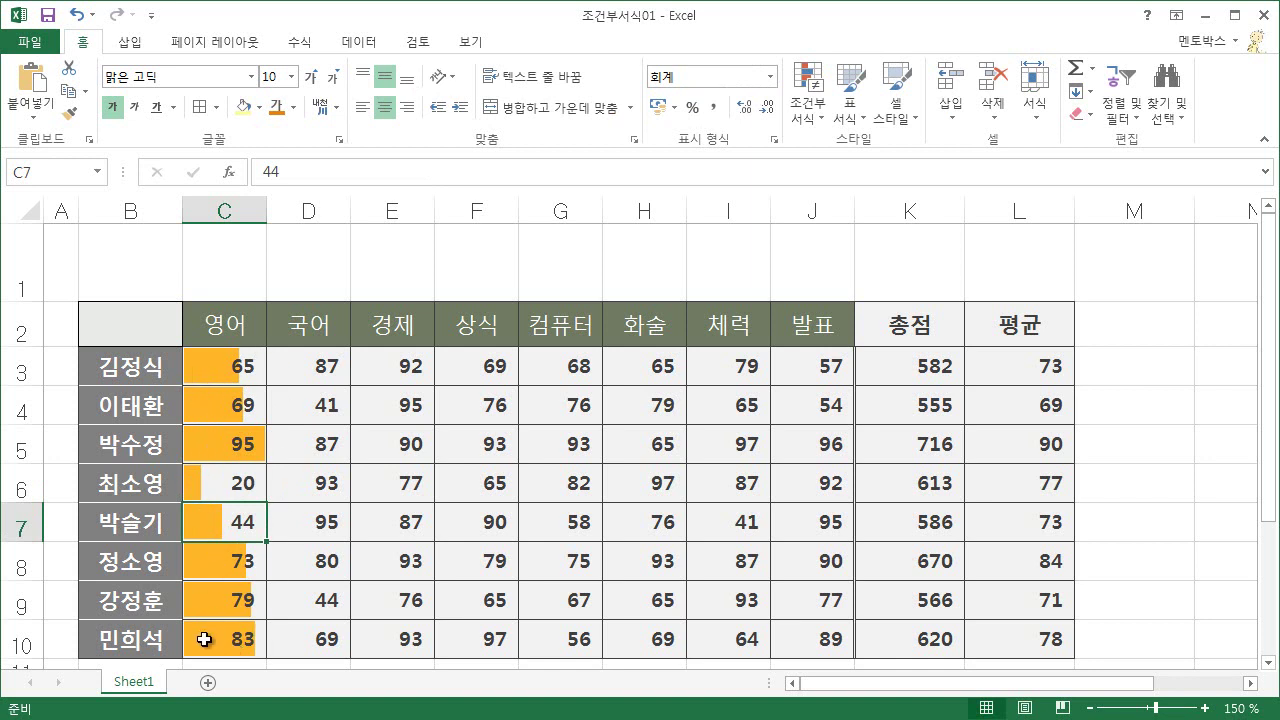
pyautogui.click(213, 498)
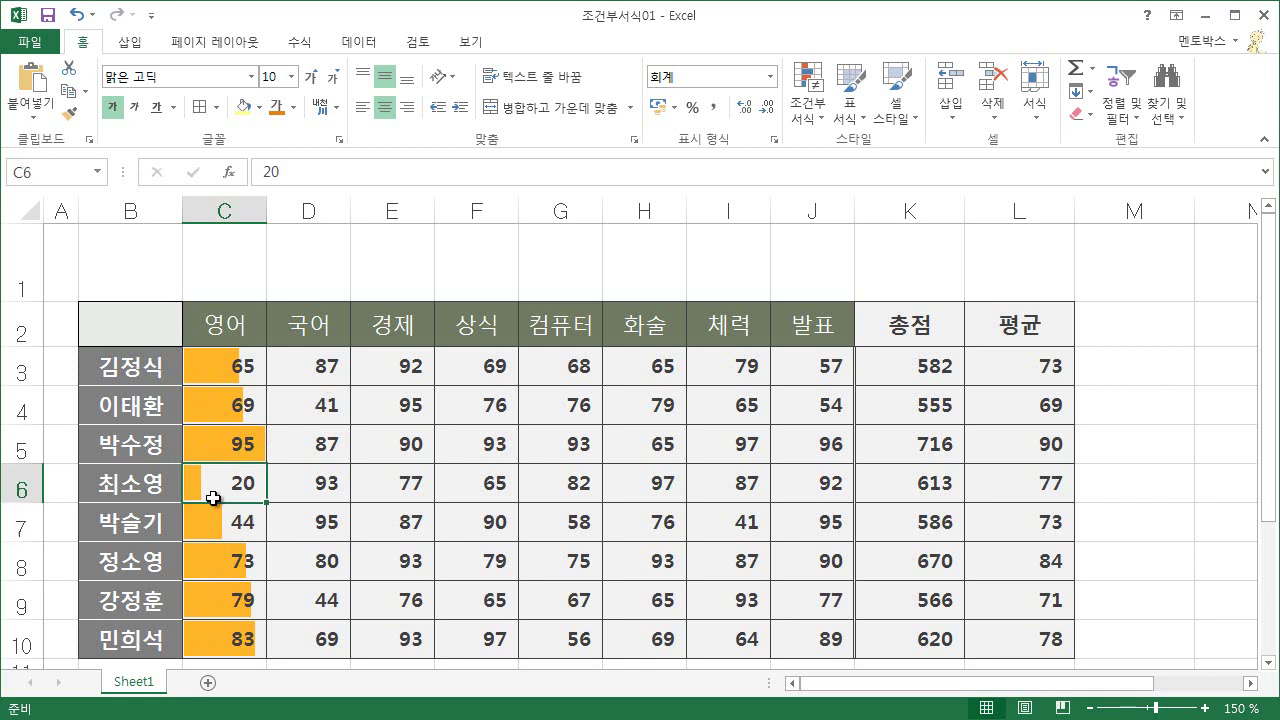
# Step: Apply the 3 Arrows (Colored) icon set to the 국어 and 경제 scores in D3:E10
pyautogui.moveTo(300, 372)
pyautogui.mouseDown()
pyautogui.moveTo(369, 540)
pyautogui.moveTo(369, 638)
pyautogui.mouseUp()
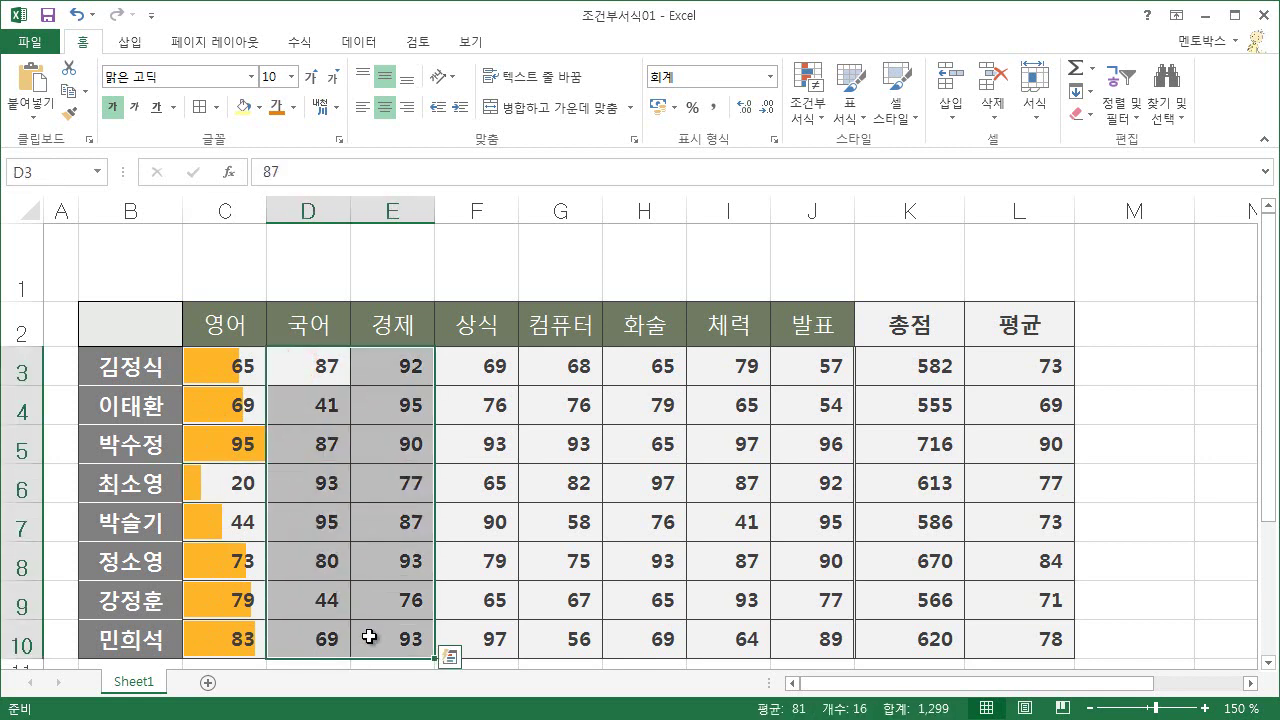
pyautogui.click(808, 108)
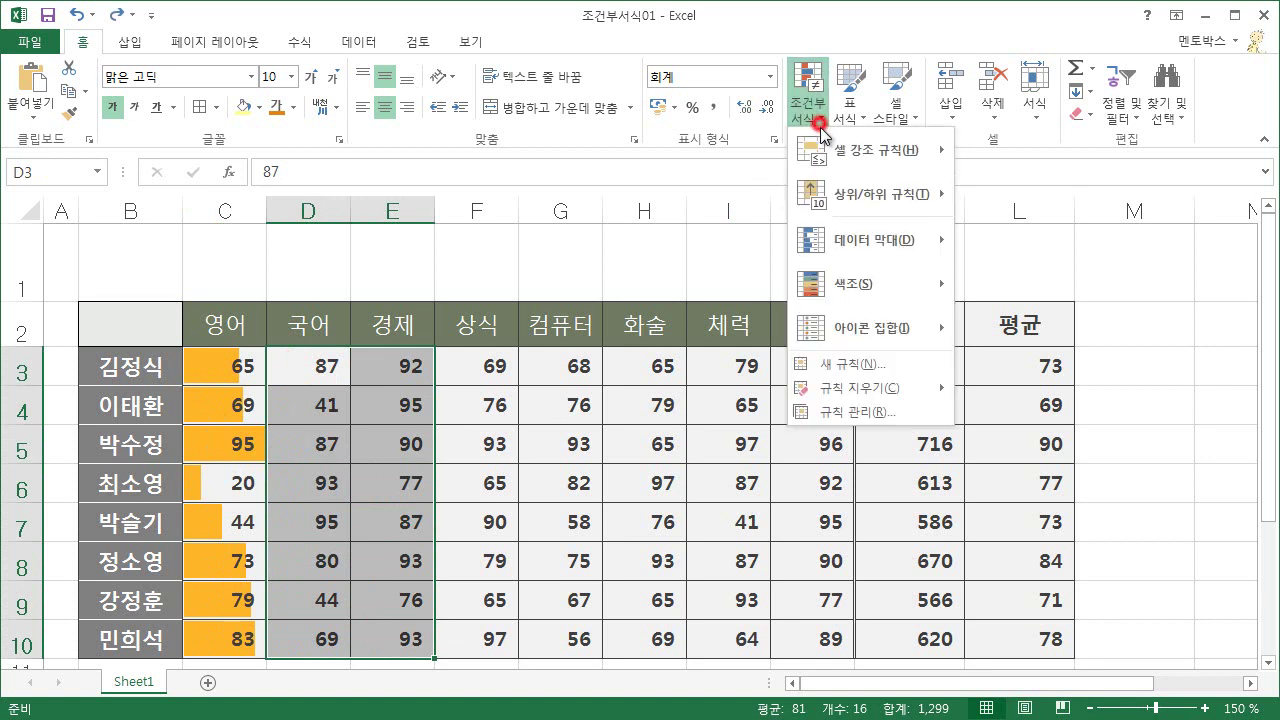
pyautogui.moveTo(851, 330)
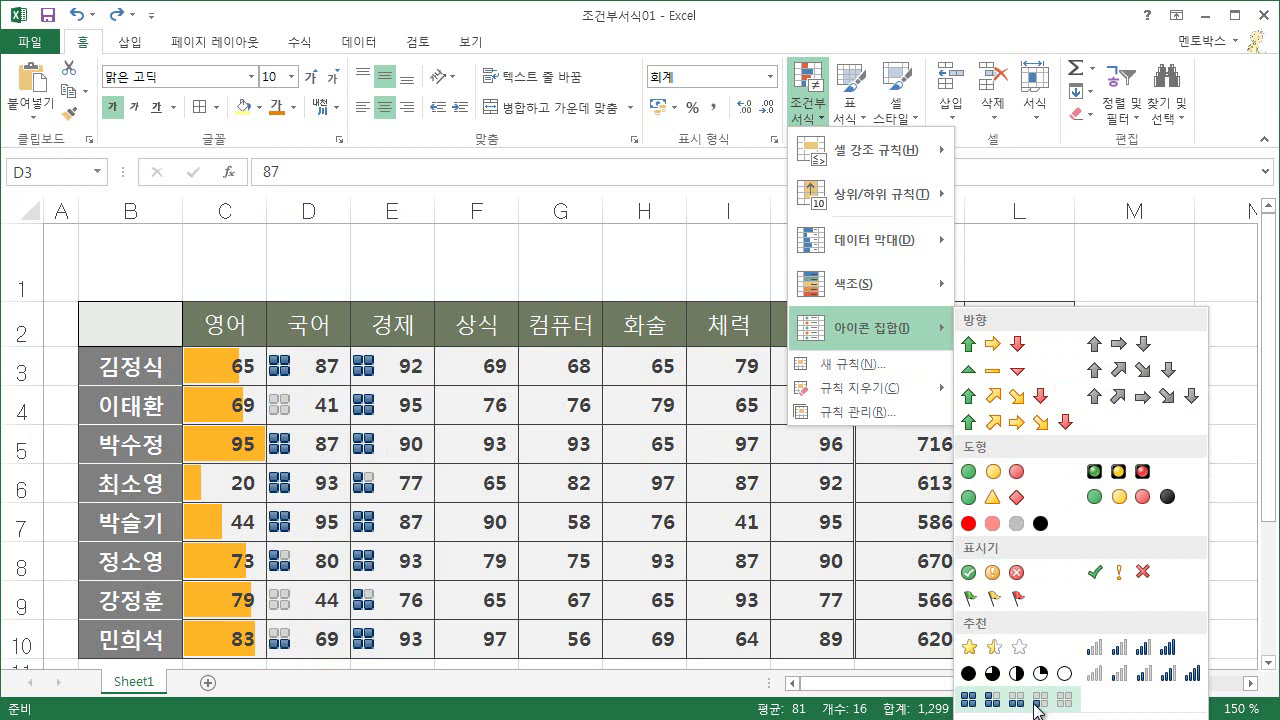
pyautogui.click(987, 350)
pyautogui.click(467, 487)
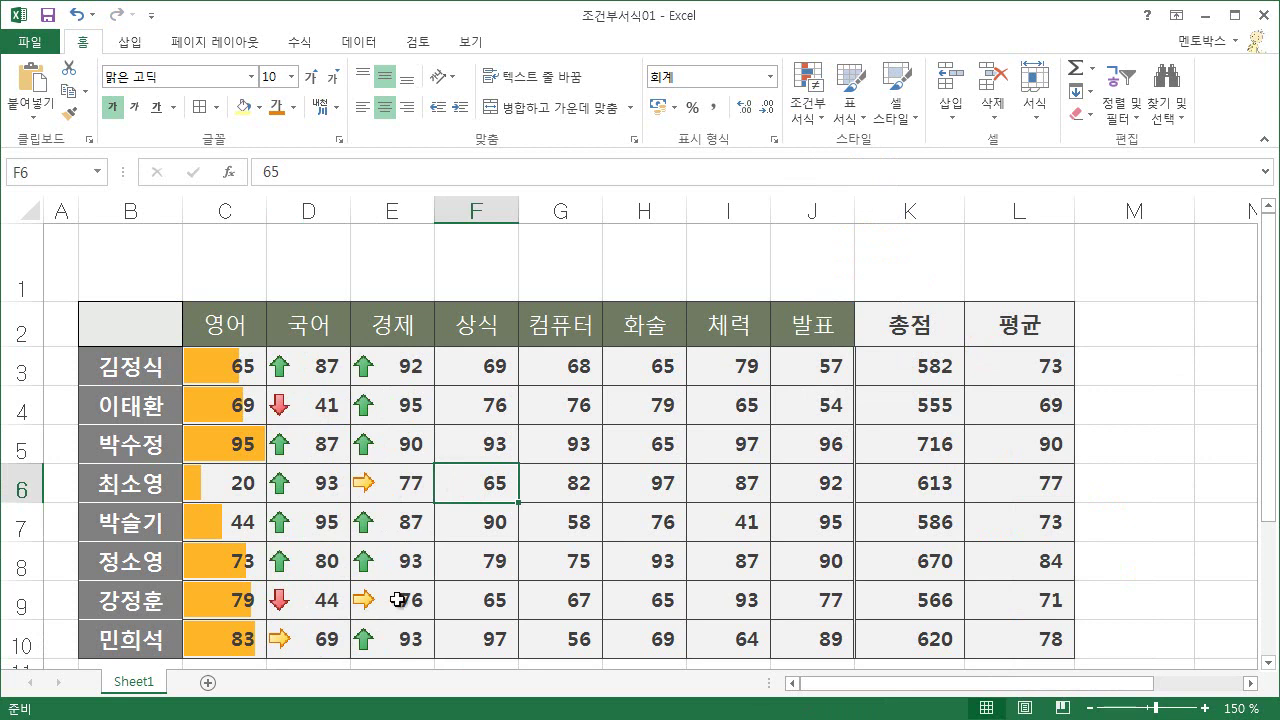
# Step: Apply the 5 Quarters icon set to the 상식 scores in F3:F10
pyautogui.moveTo(480, 366); pyautogui.dragTo(478, 638)
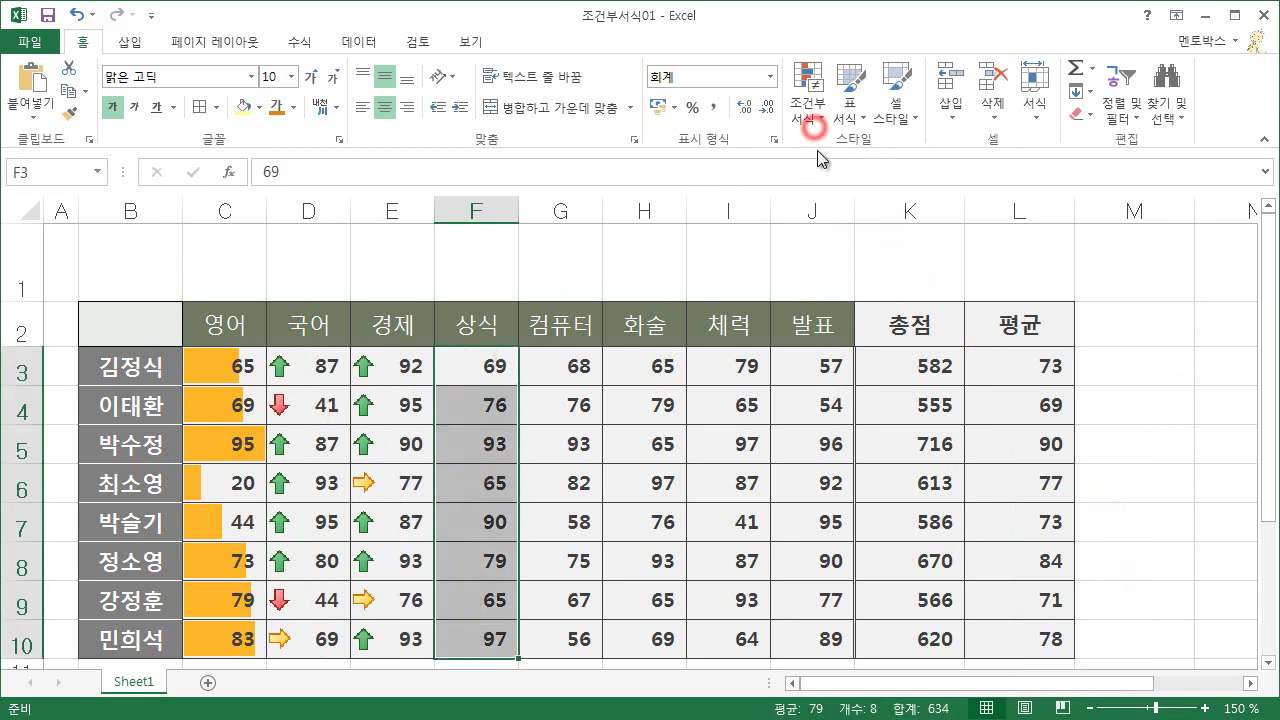
pyautogui.click(813, 120)
pyautogui.moveTo(834, 309)
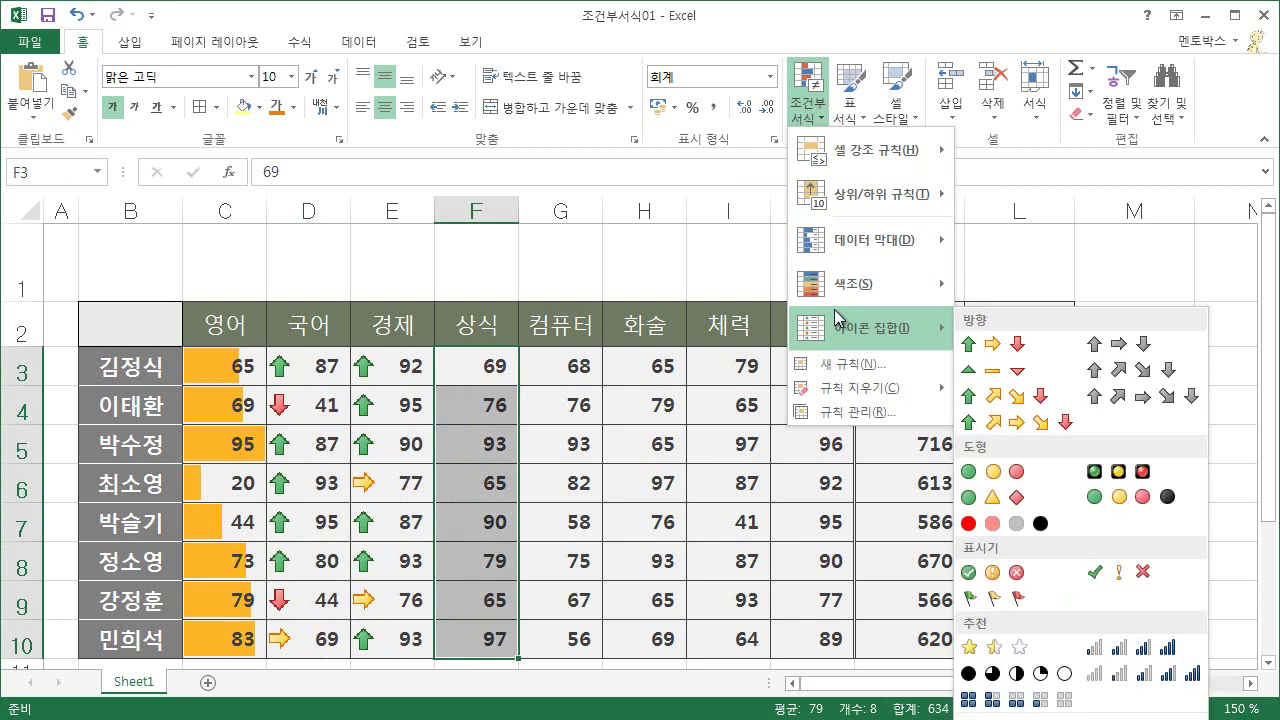
pyautogui.click(1029, 678)
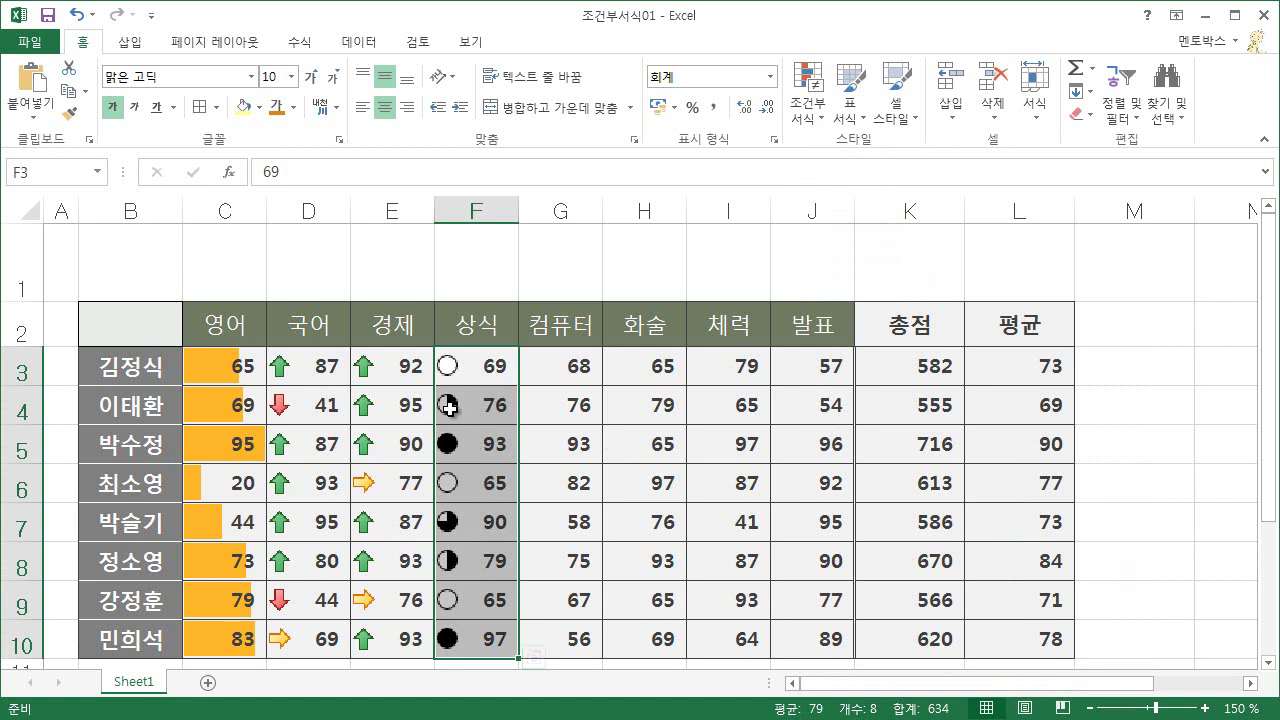
pyautogui.click(478, 480)
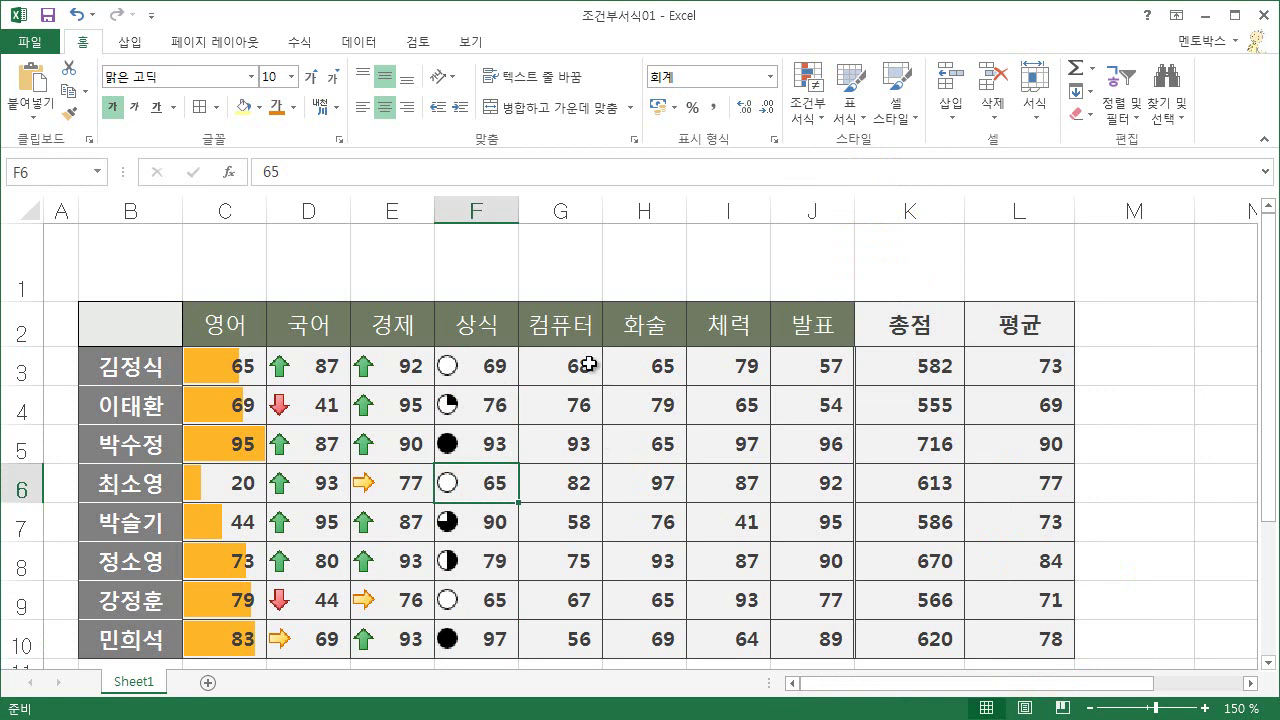
pyautogui.moveTo(589, 366); pyautogui.dragTo(580, 638)
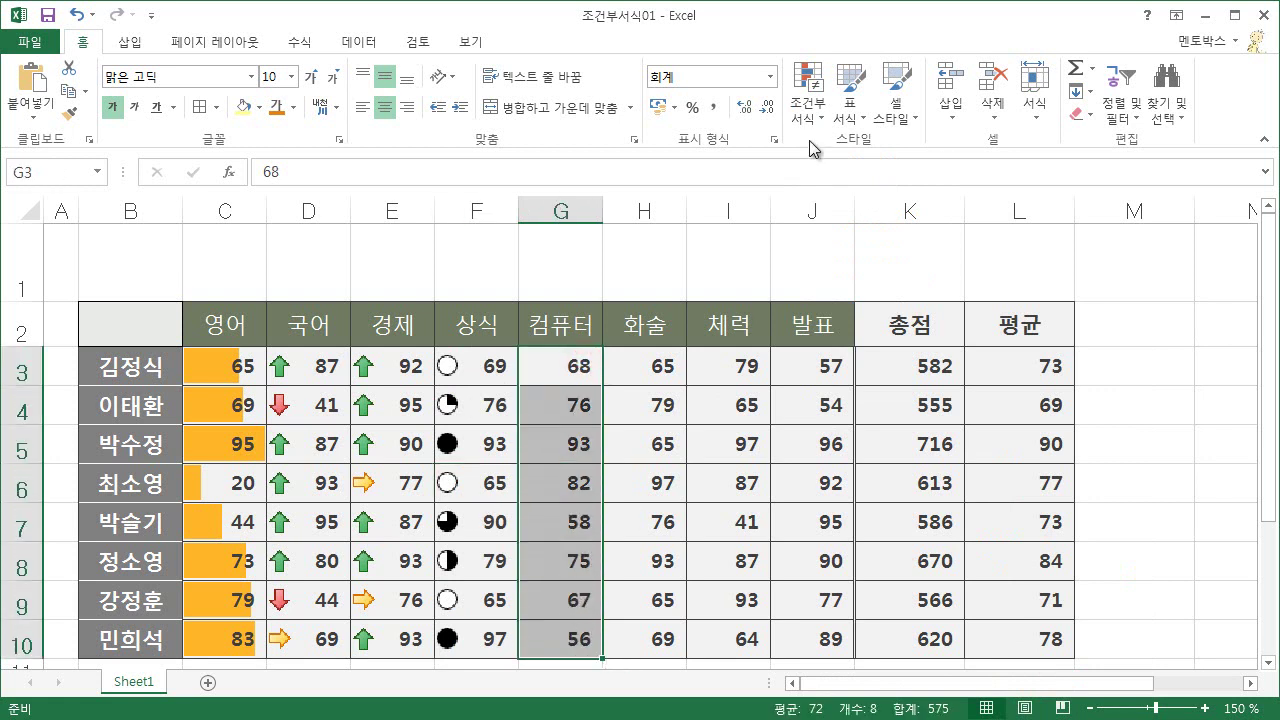
# Step: Apply the first Green-Yellow-Red color scale to the 컴퓨터 scores in G3:G10
pyautogui.click(808, 95)
pyautogui.moveTo(828, 288)
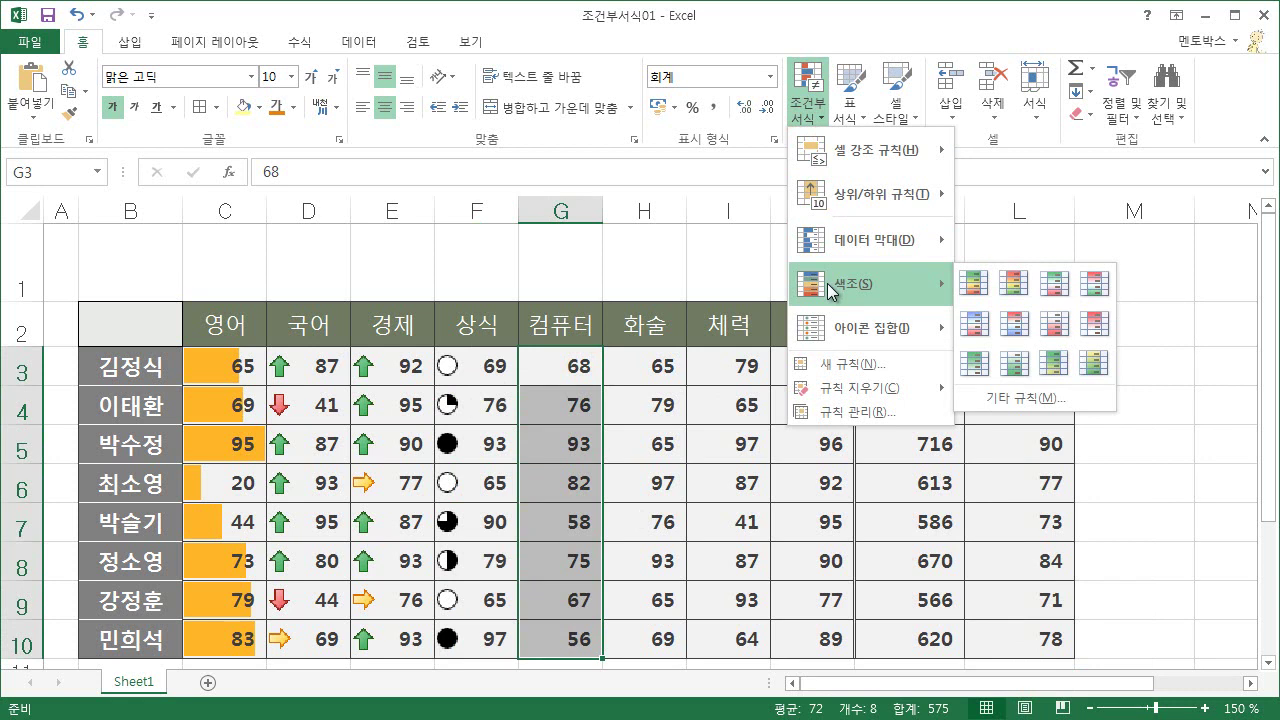
pyautogui.moveTo(834, 330)
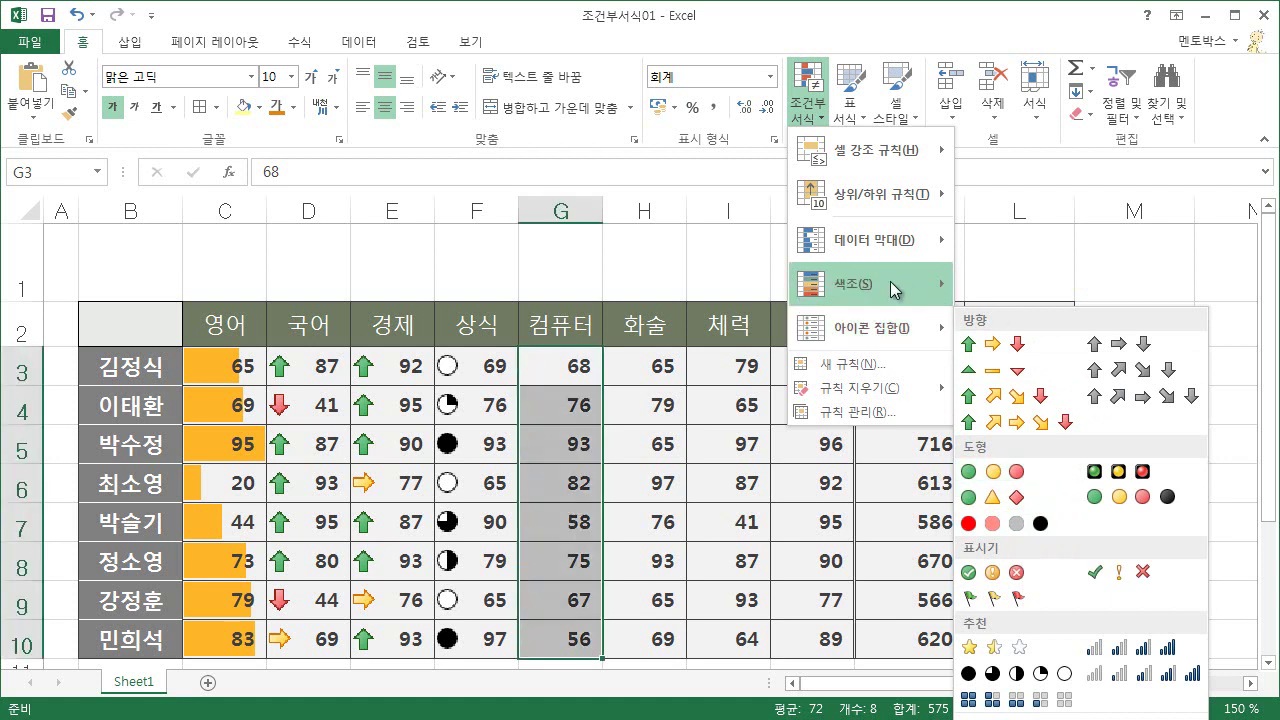
pyautogui.moveTo(894, 286)
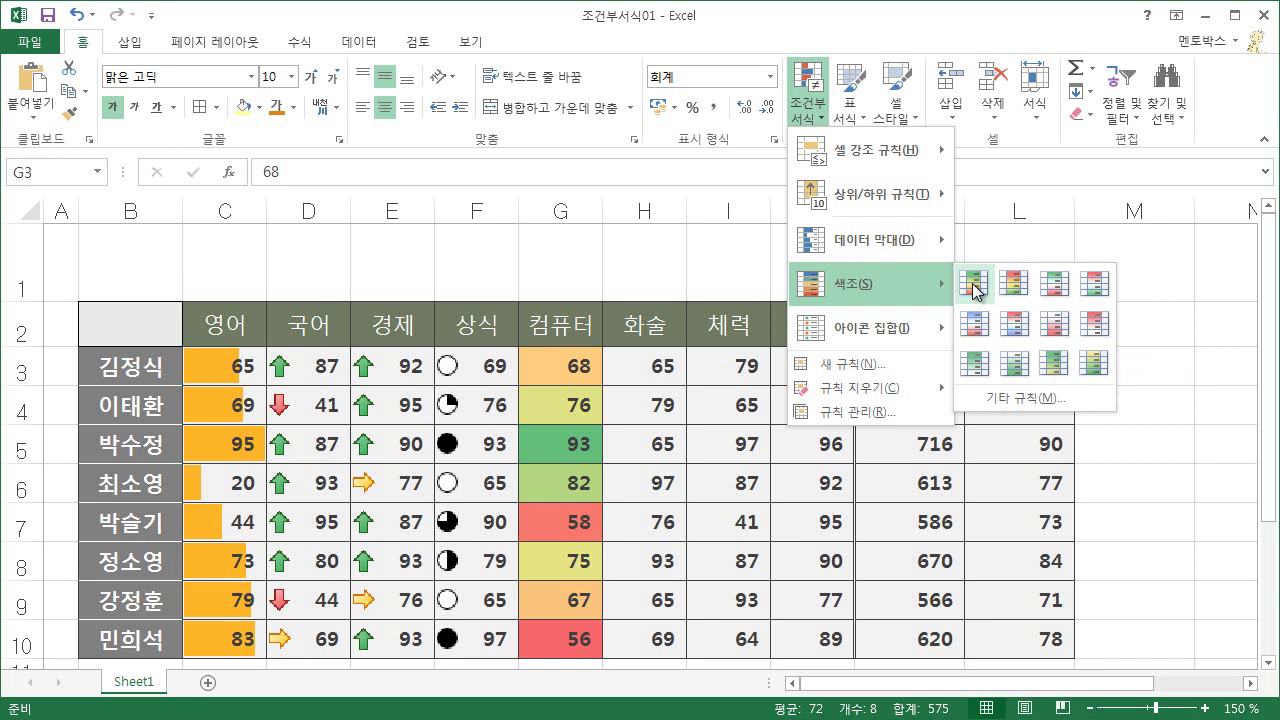
pyautogui.click(974, 286)
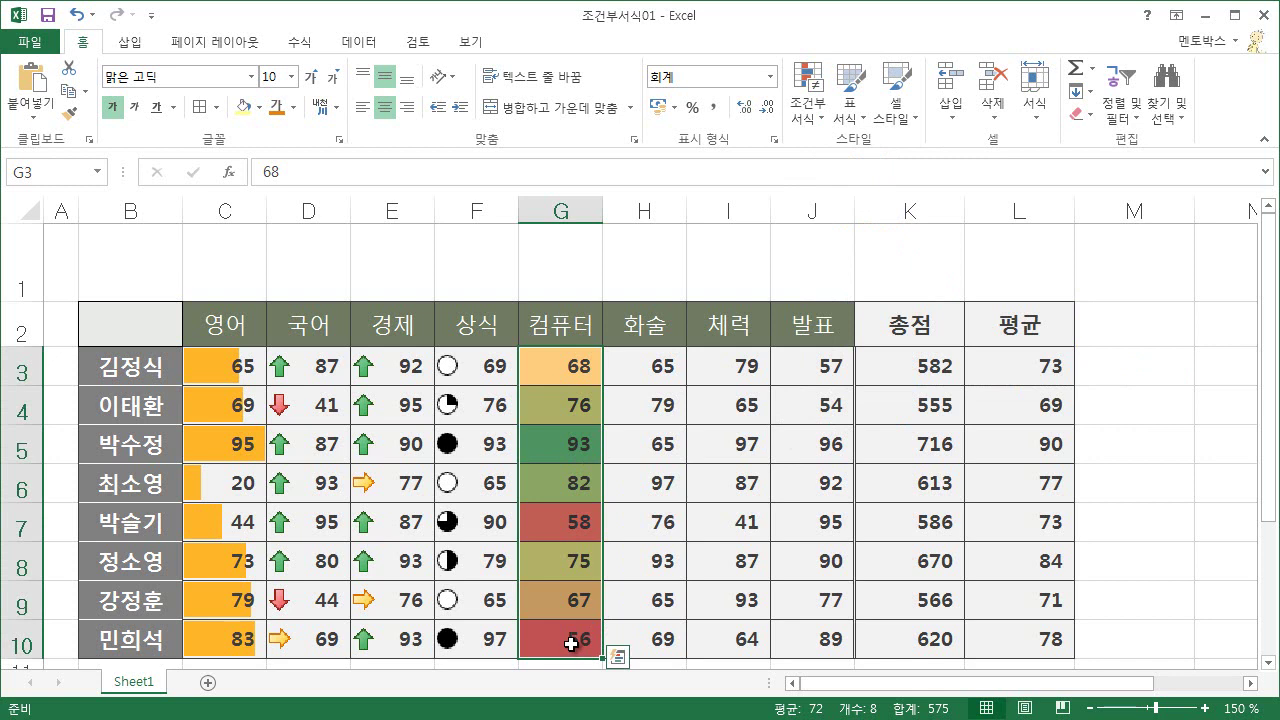
# Step: Select cell E5 in the 경제 column and bring up the Conditional Formatting menu
pyautogui.click(705, 483)
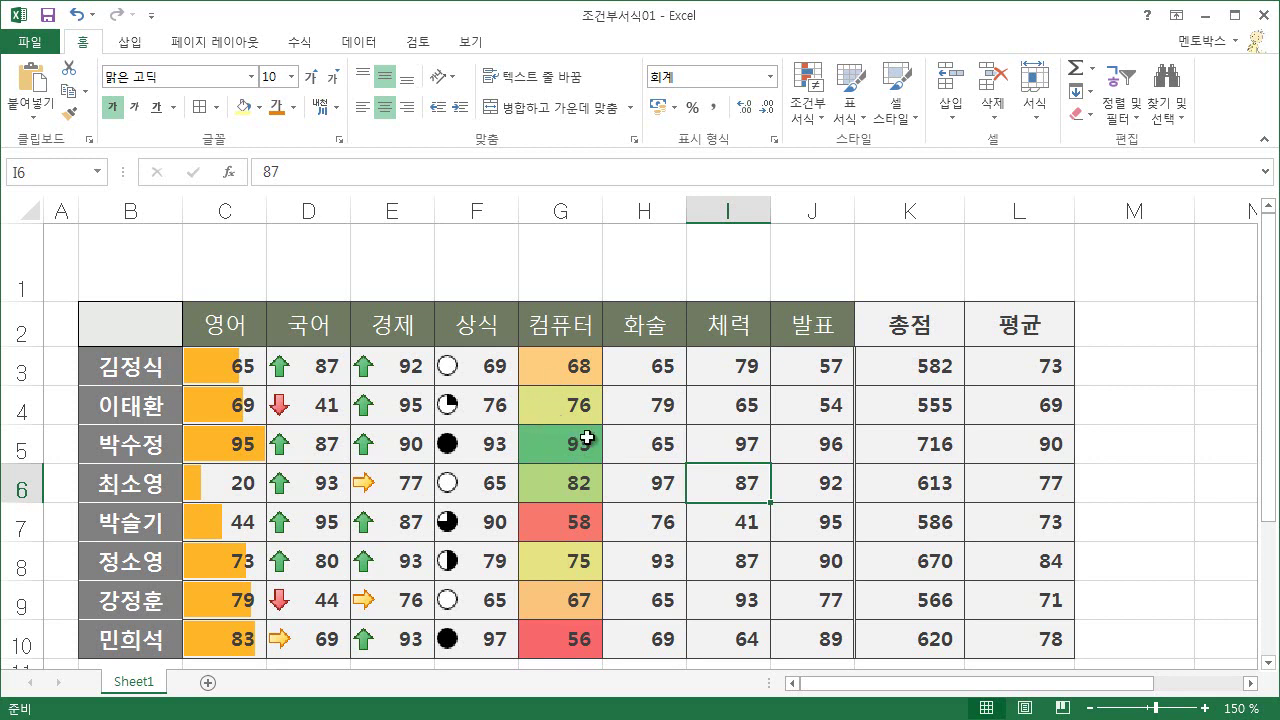
pyautogui.press('Left')
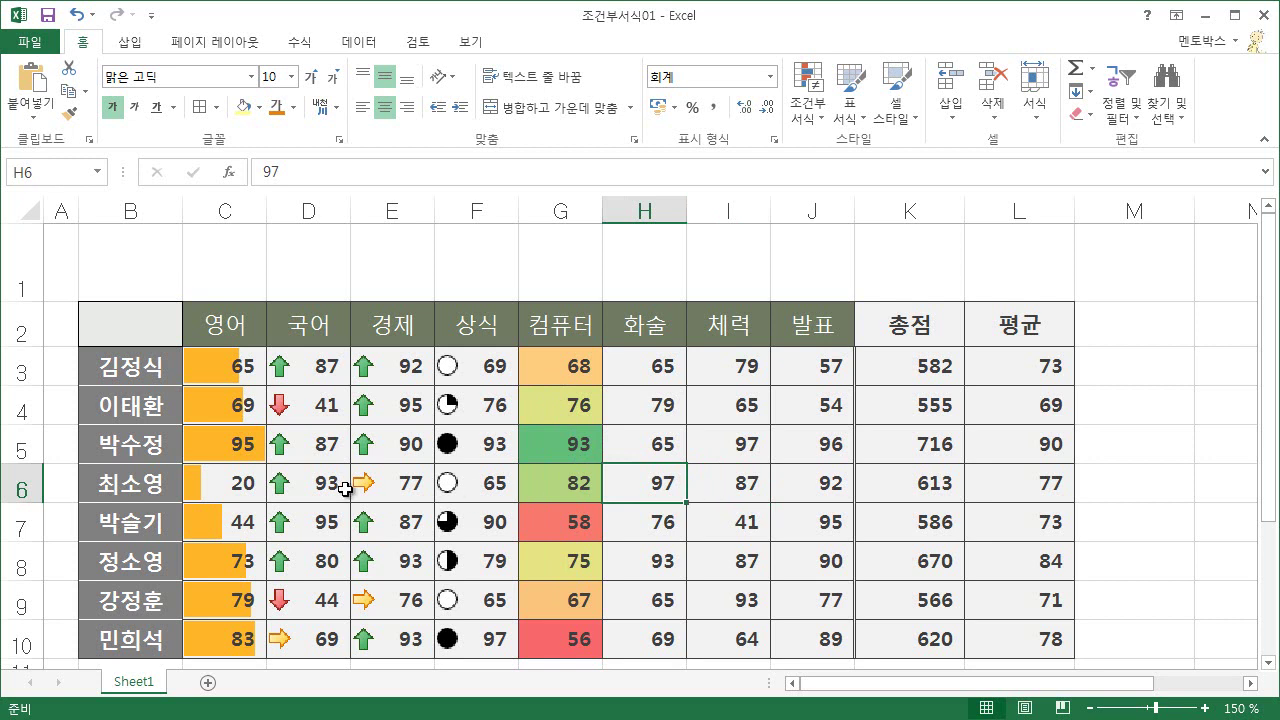
pyautogui.click(388, 441)
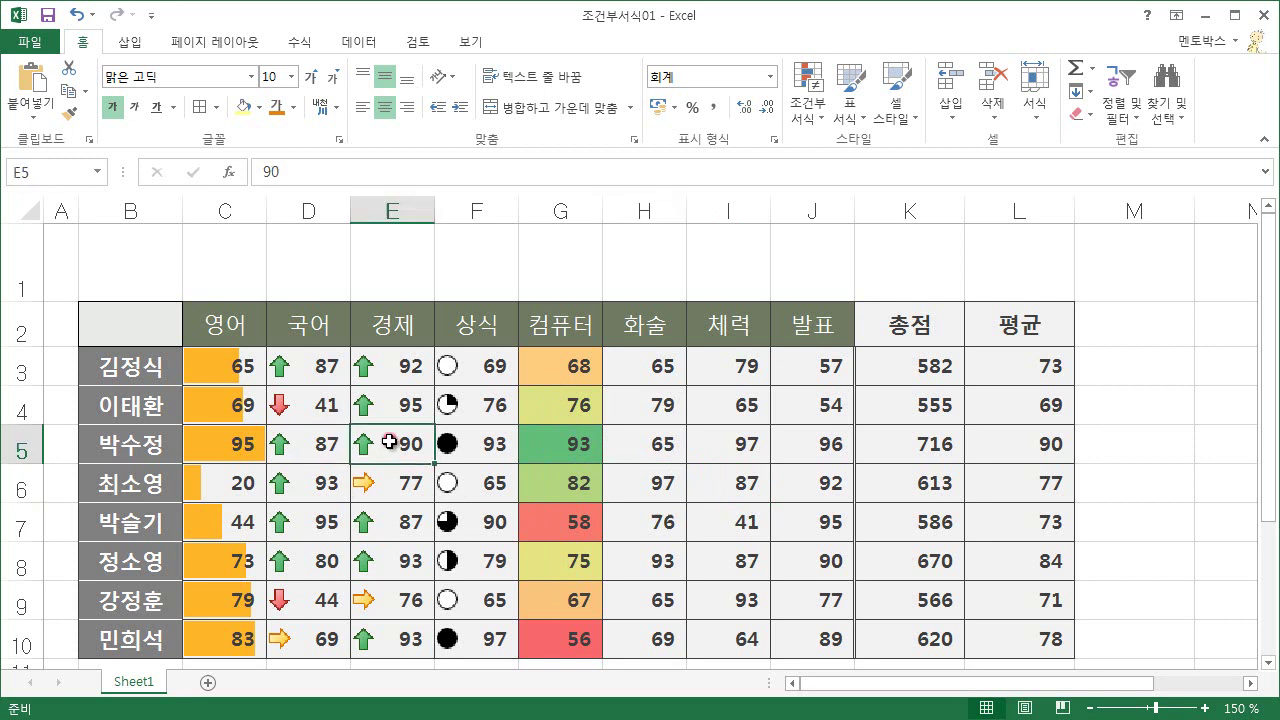
pyautogui.click(808, 108)
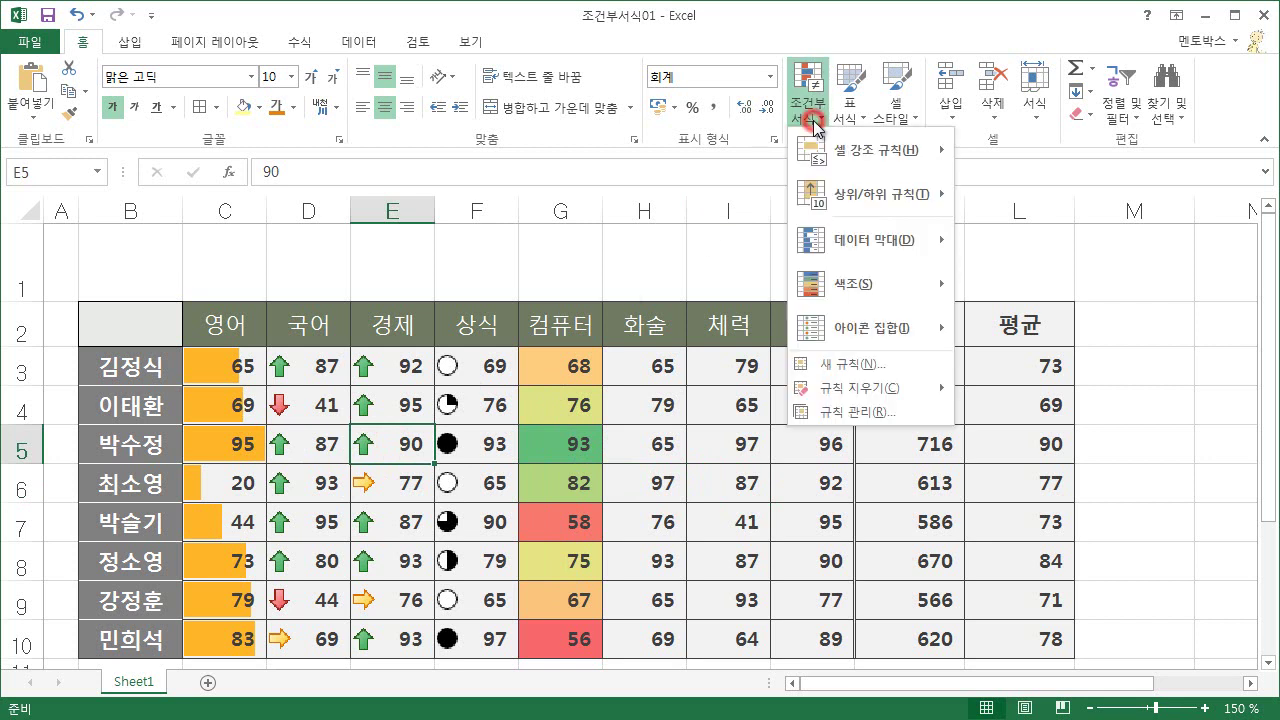
# Step: Edit the D3:E10 arrow icon-set rule so the green-arrow threshold becomes >= 87 percent
pyautogui.click(869, 412)
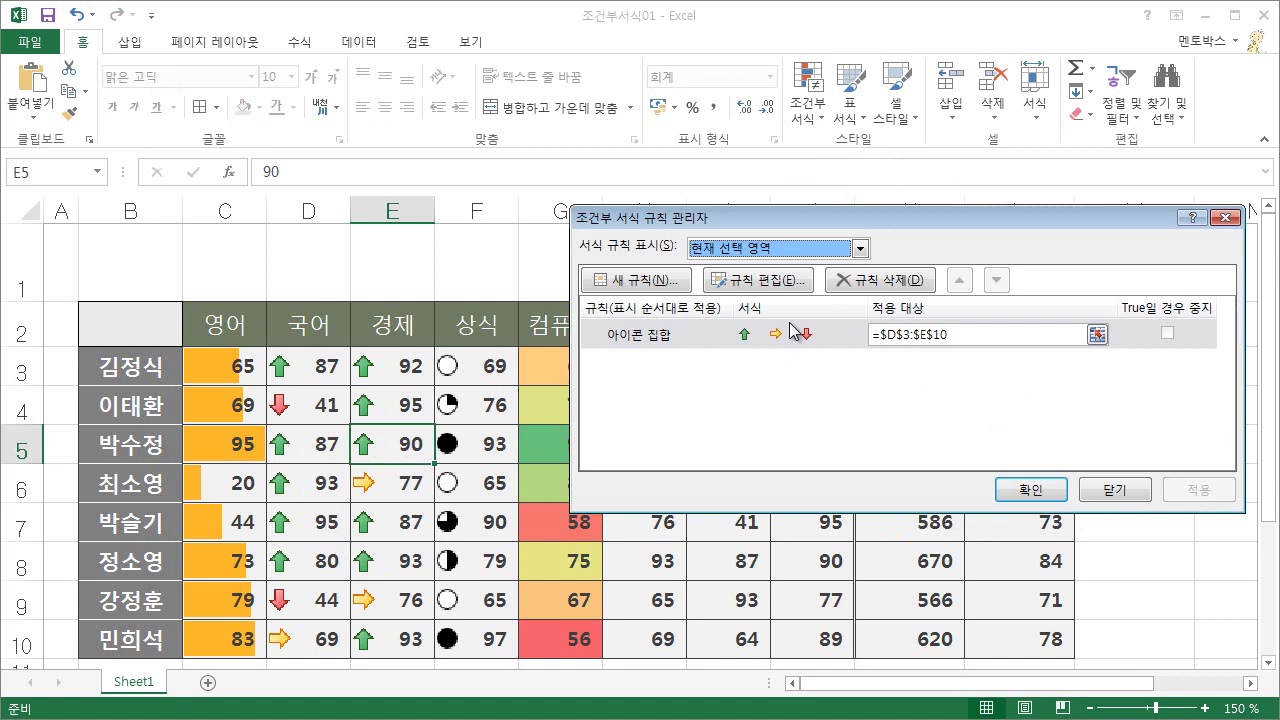
pyautogui.click(766, 281)
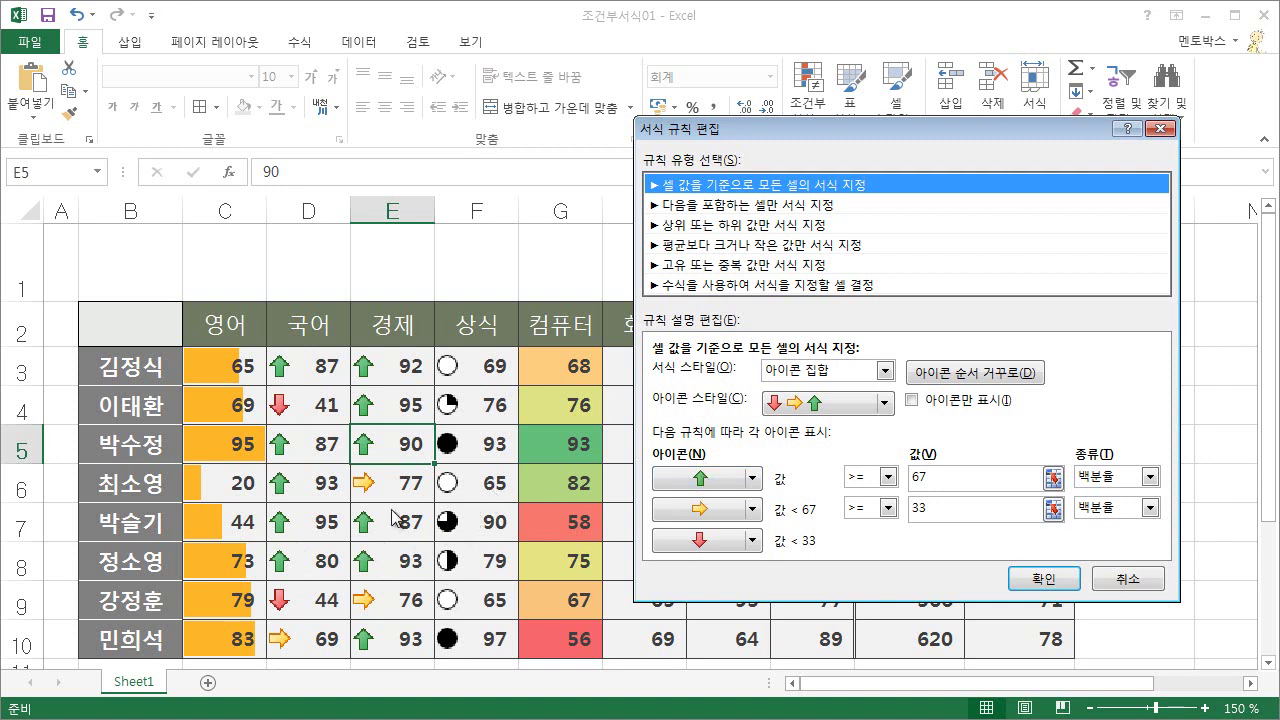
pyautogui.doubleClick(926, 477)
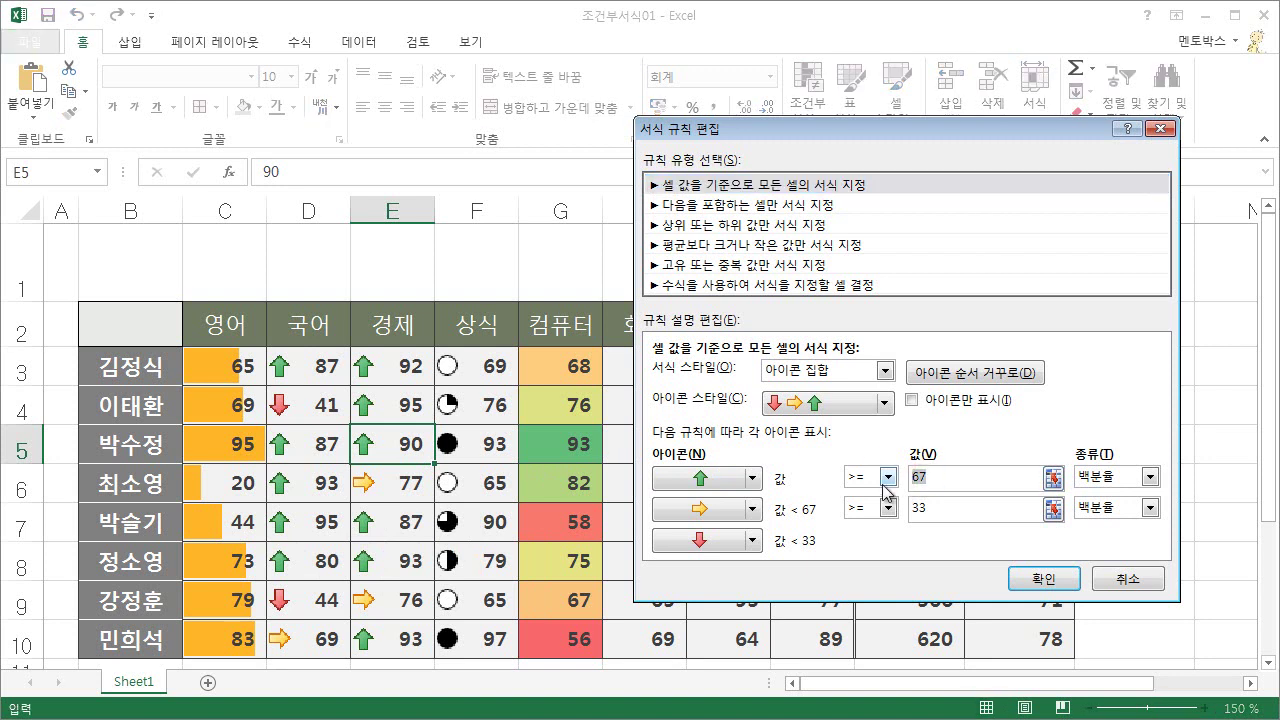
pyautogui.write('87')
pyautogui.click(1044, 578)
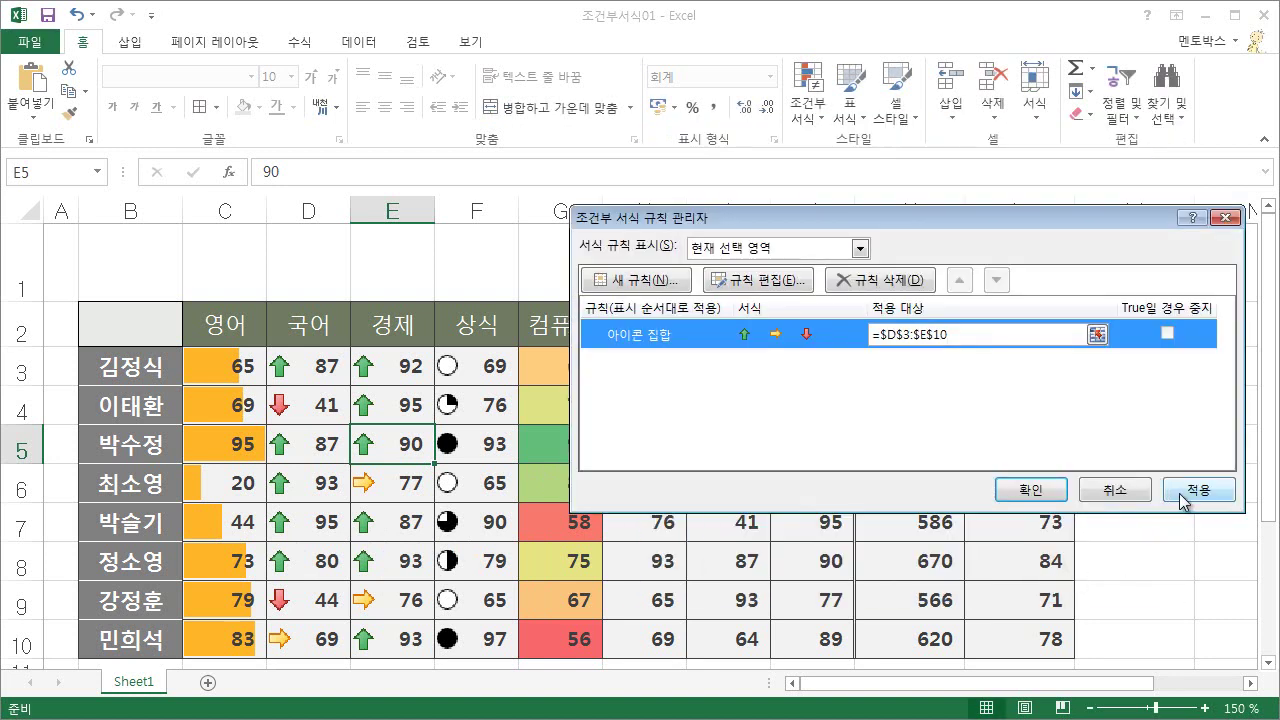
# Step: Apply the revised arrow rule and close the Rules Manager with OK
pyautogui.click(1195, 490)
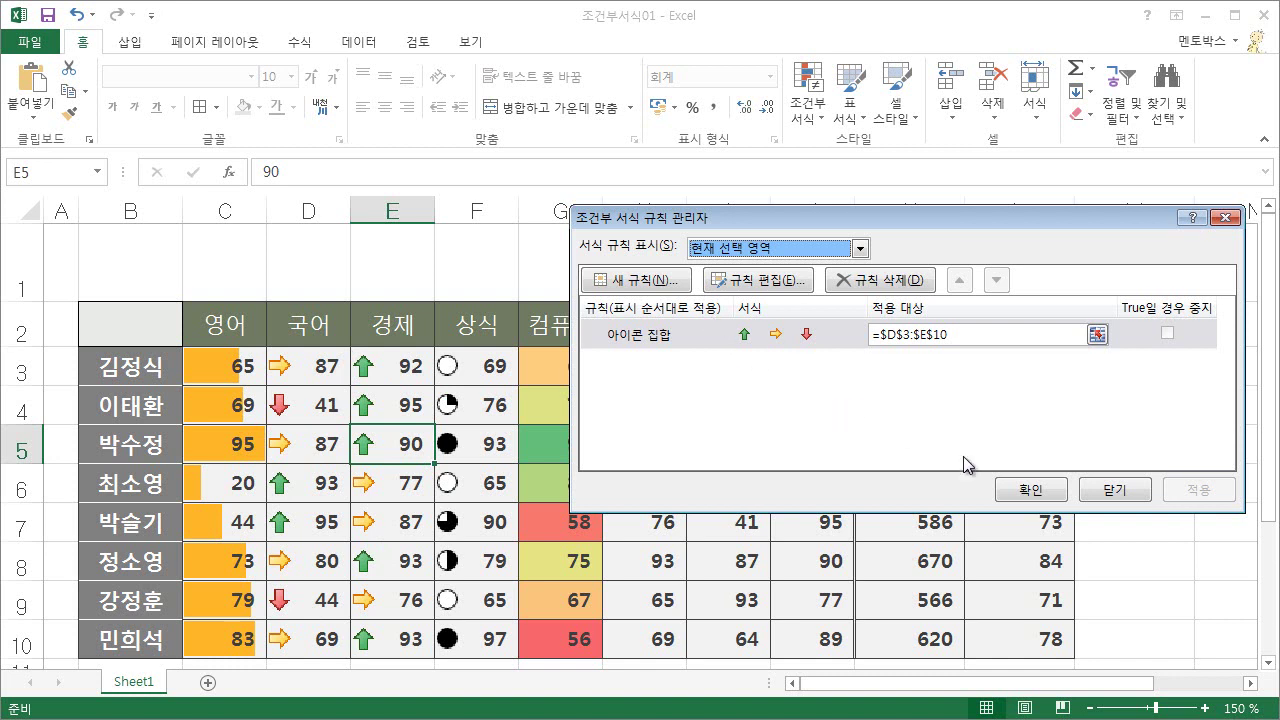
pyautogui.click(1040, 490)
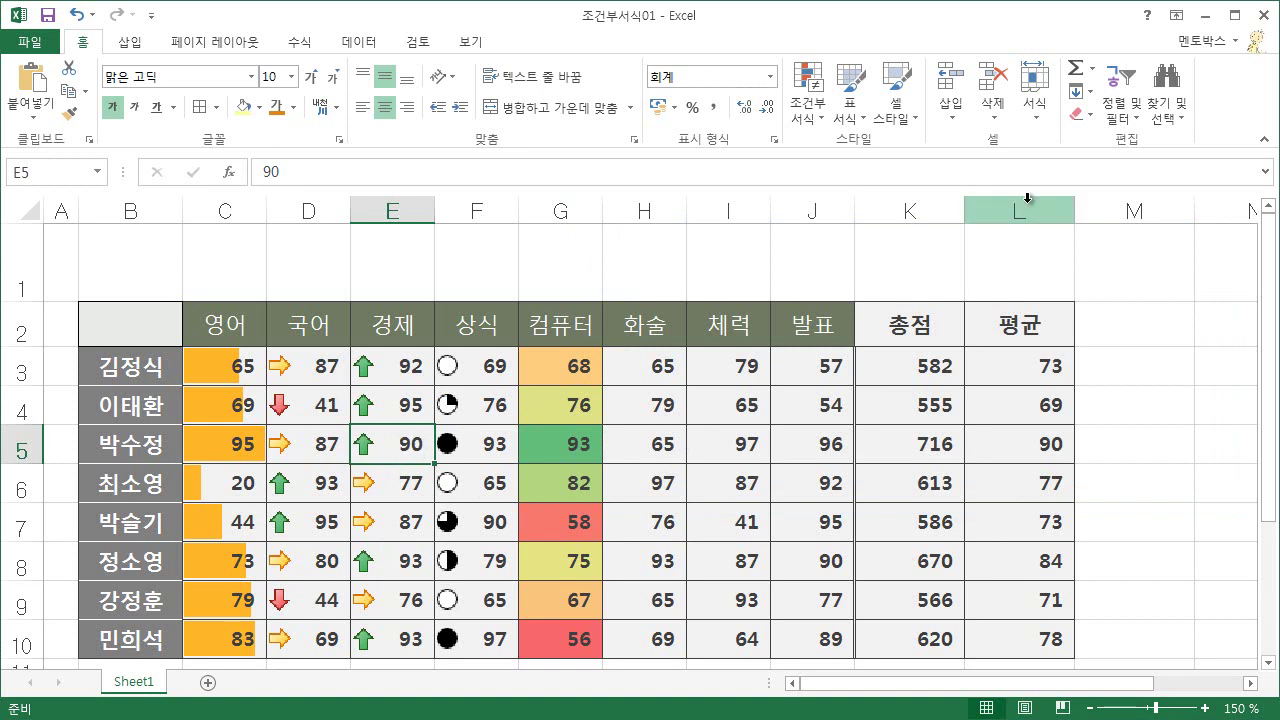
# Step: Clear the conditional formatting rules from E5, then from all of E3:E10
pyautogui.click(812, 118)
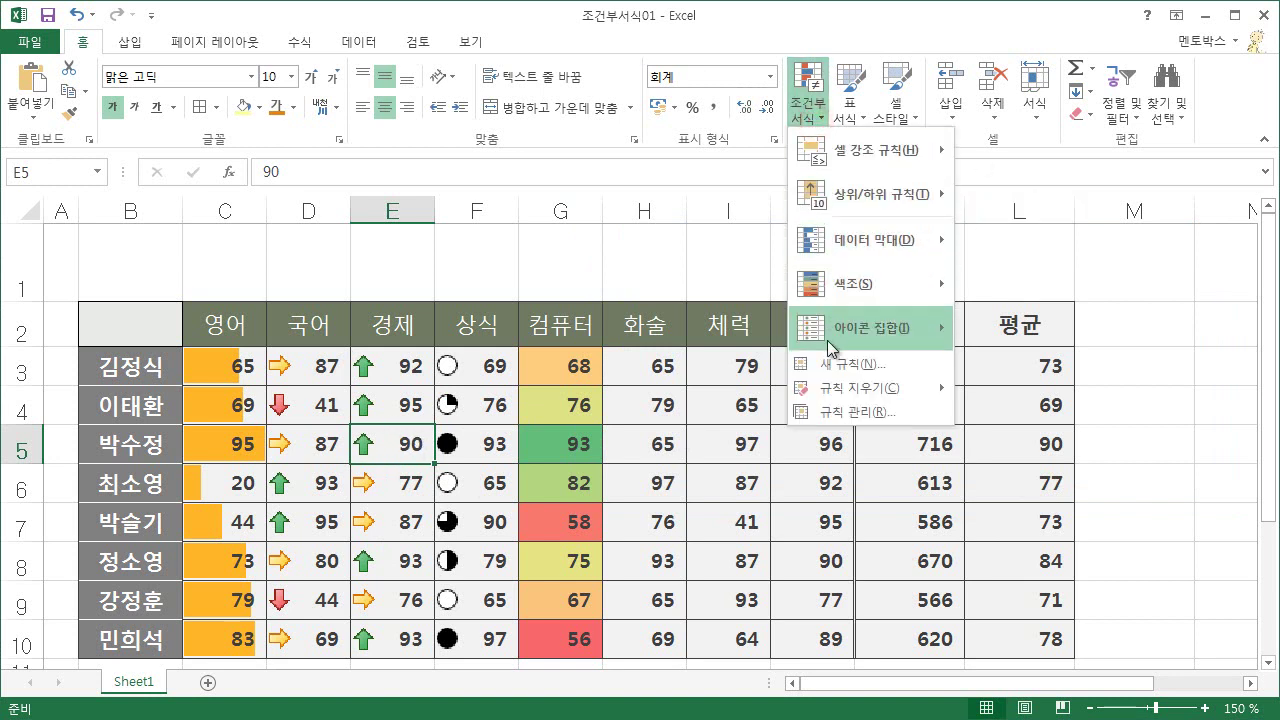
pyautogui.moveTo(838, 390)
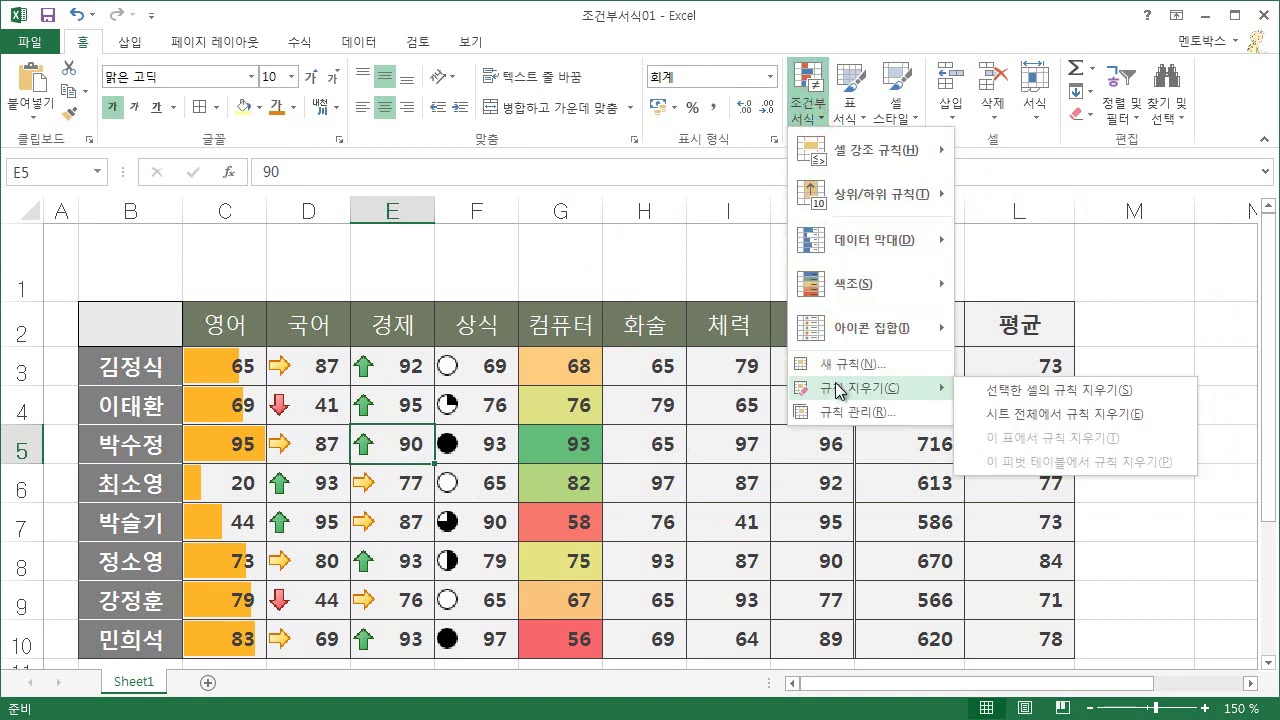
pyautogui.click(1052, 392)
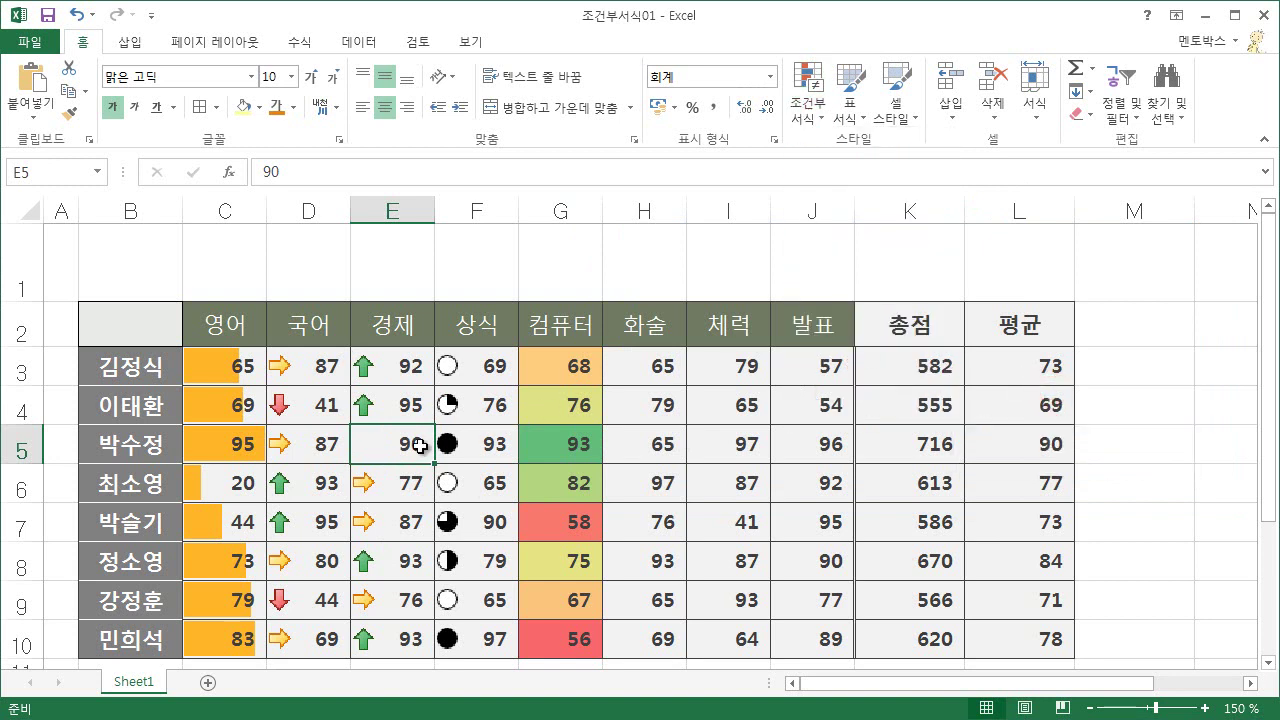
pyautogui.moveTo(385, 368); pyautogui.dragTo(368, 640)
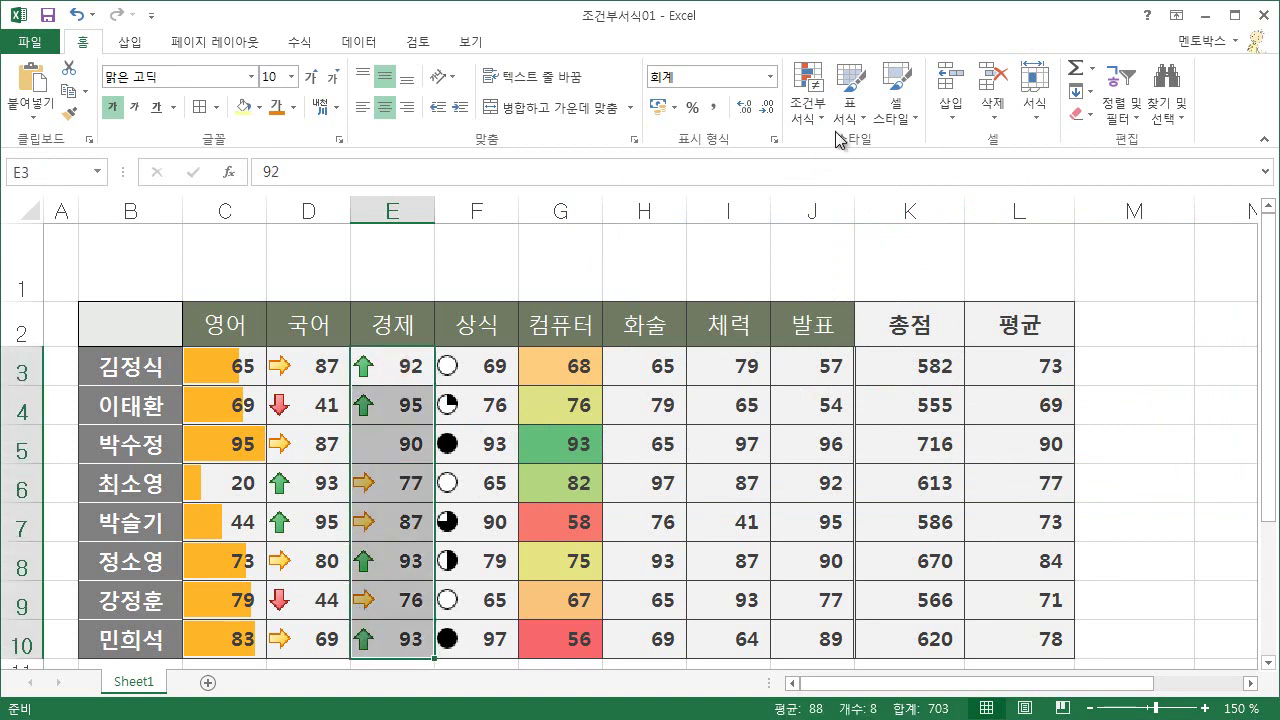
pyautogui.click(816, 105)
pyautogui.moveTo(880, 390)
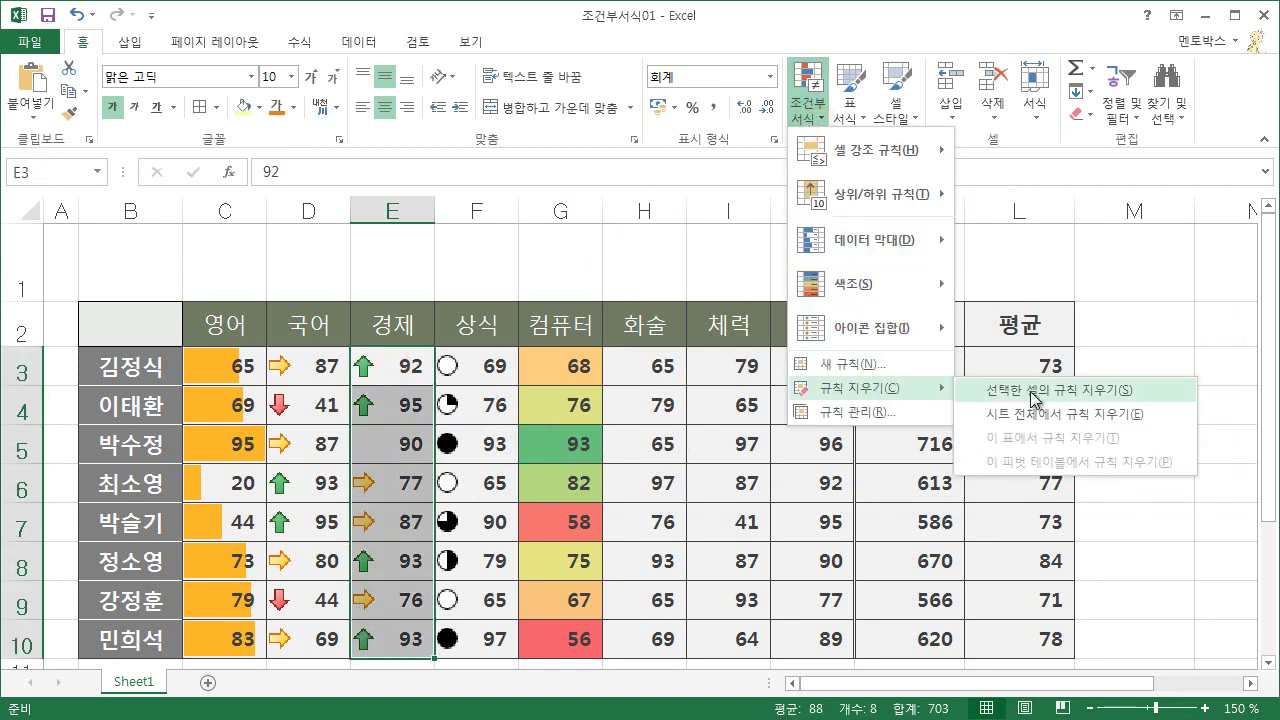
pyautogui.click(1038, 396)
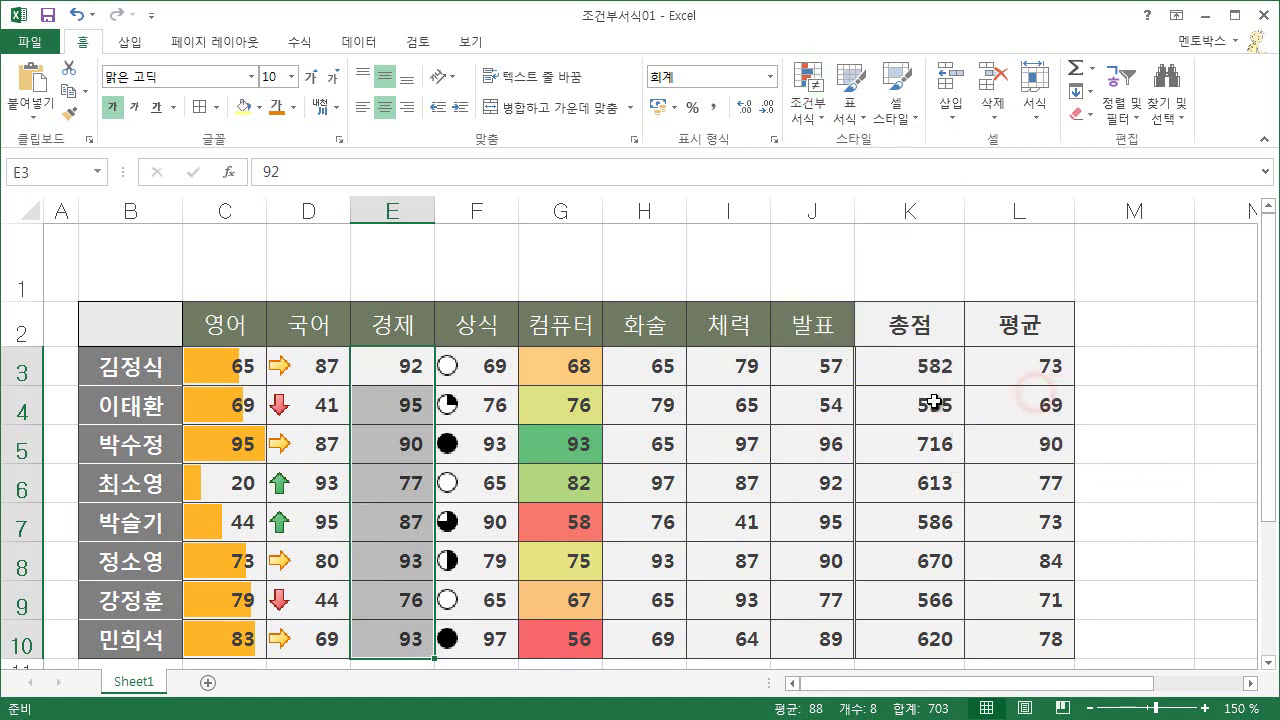